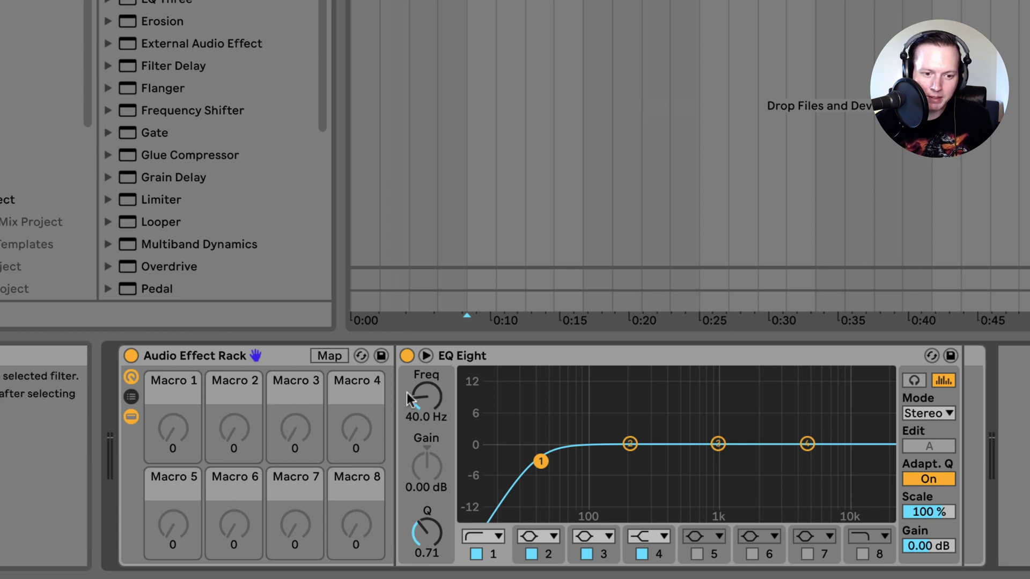
Step: Sweep the EQ Eight band 1 Freq knob upward as a demonstration
drag(426, 397, 426, 424)
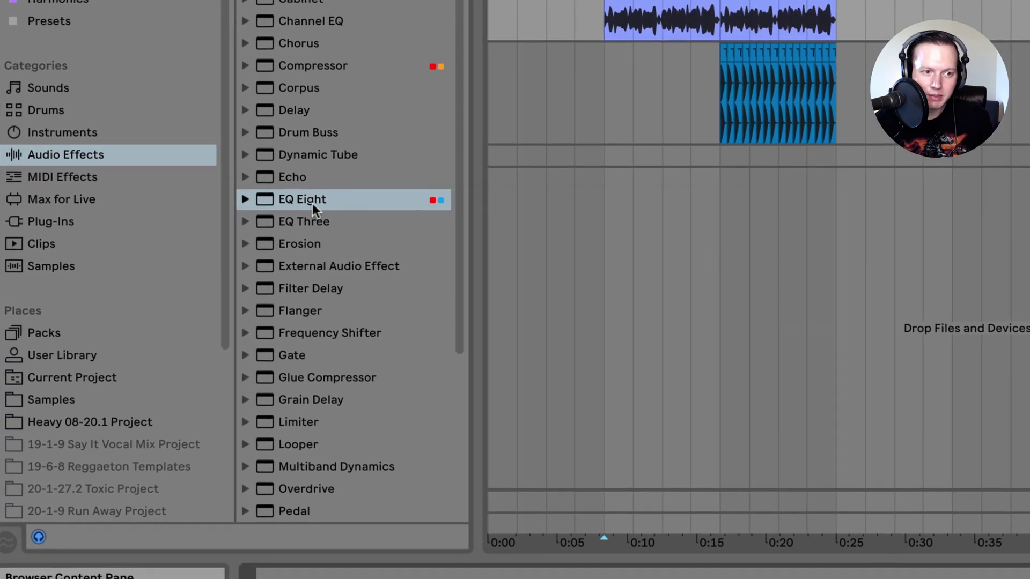
Step: Load EQ Eight, group it into an Audio Effect Rack, and make band 1 a 12 dB low cut
click(312, 202)
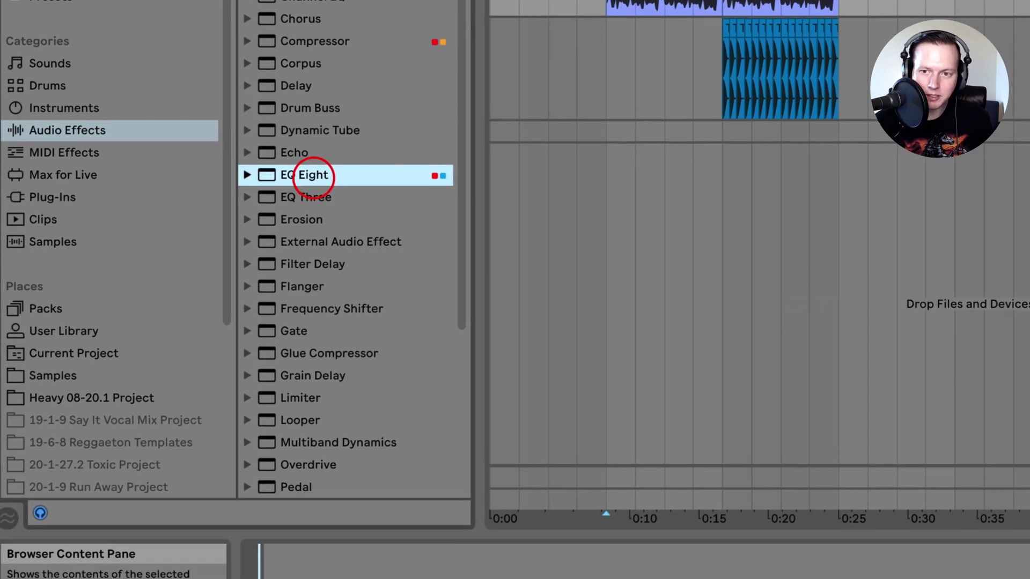
double_click(314, 176)
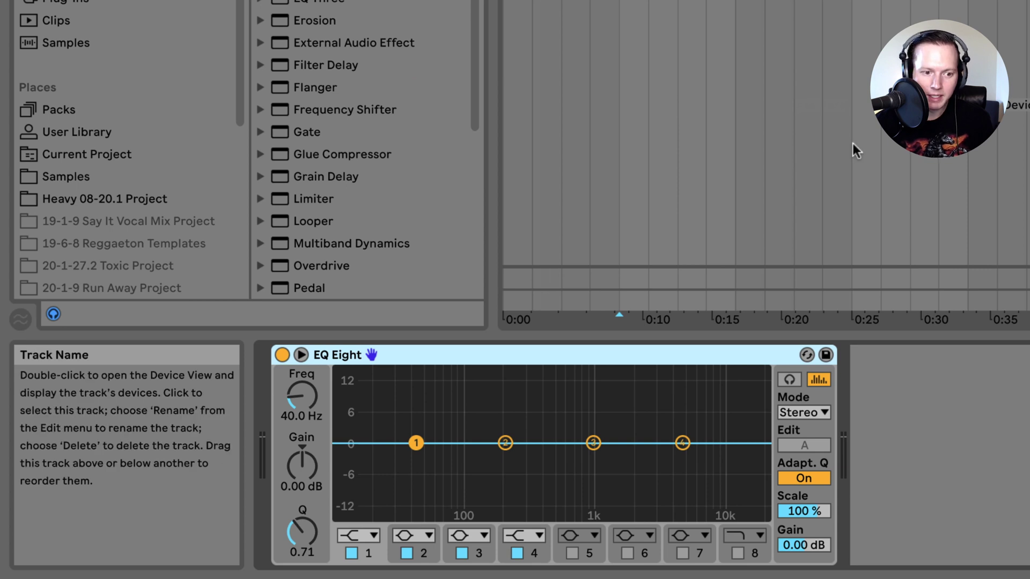
right_click(399, 364)
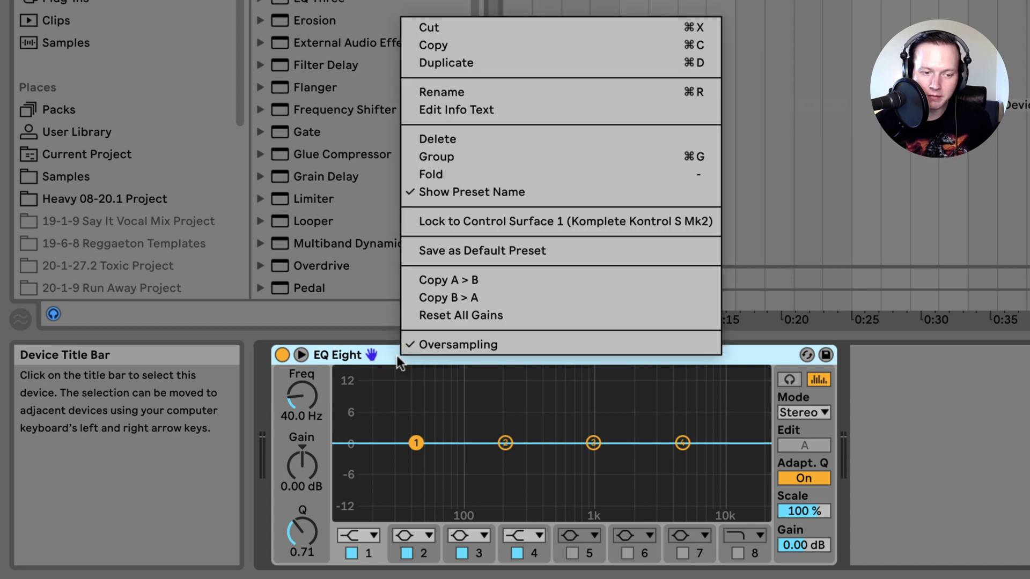
click(468, 156)
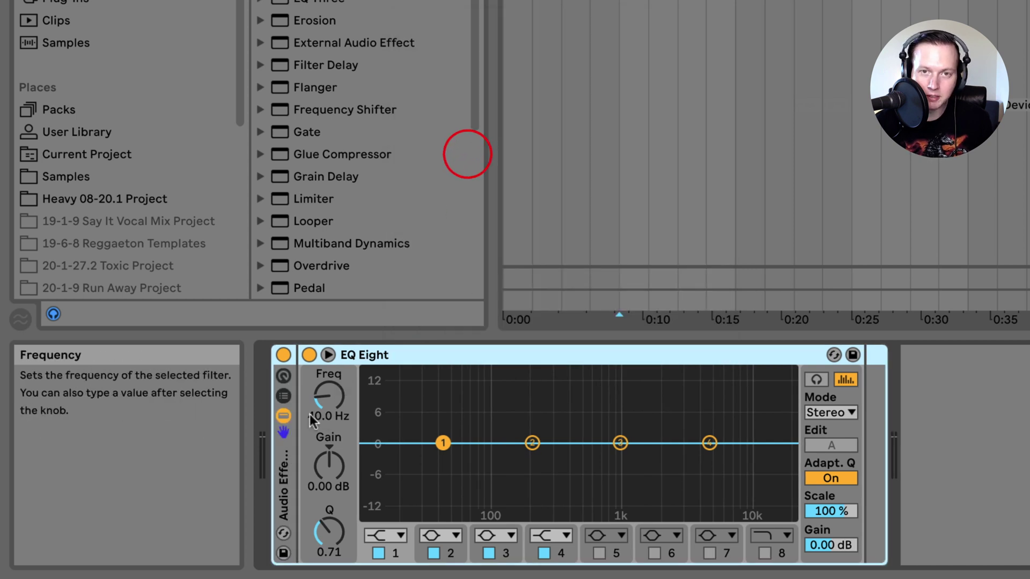
click(390, 536)
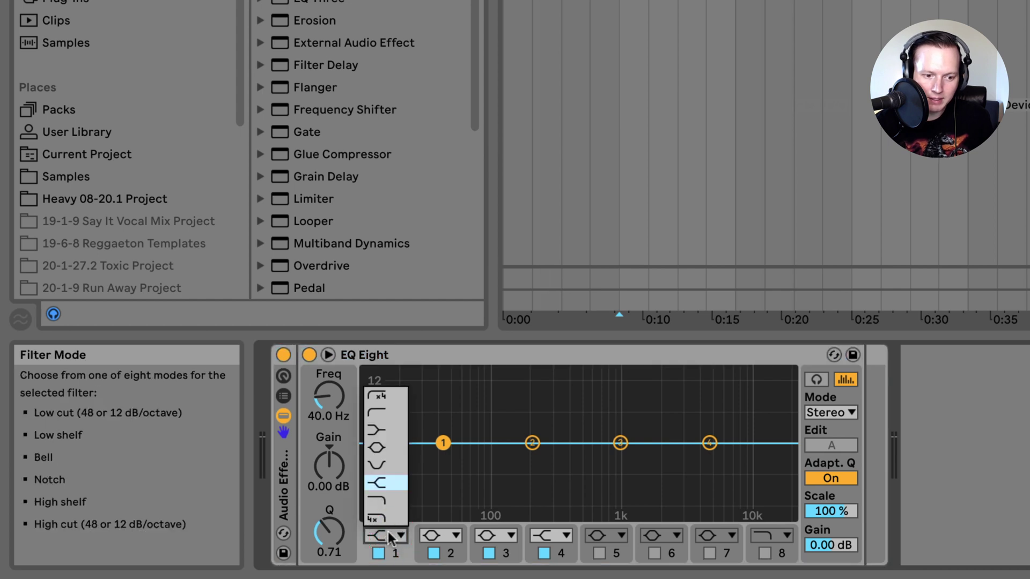
click(384, 411)
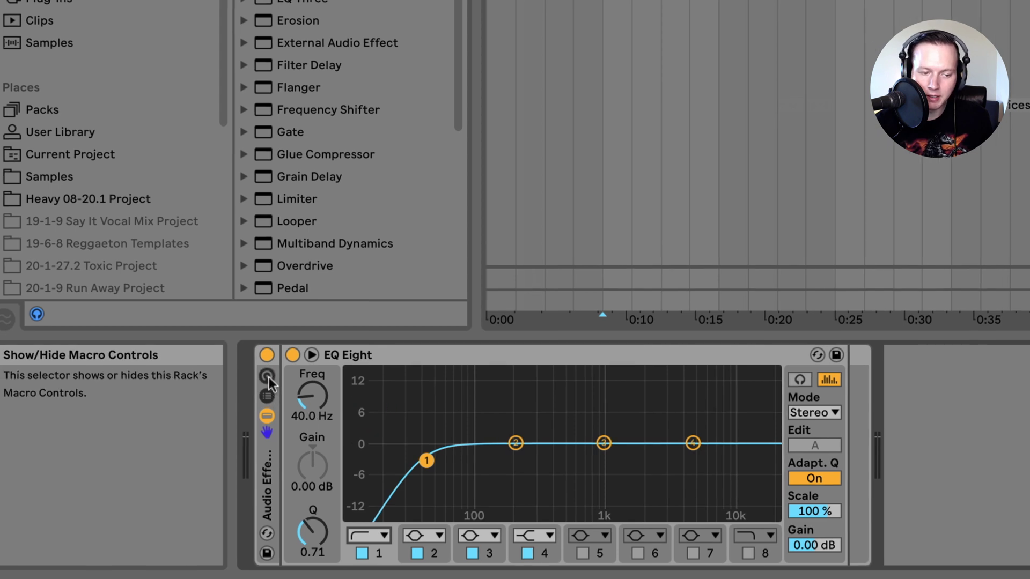
Step: Show the rack's eight macro knobs and lower band 1's low-cut frequency to 10.0 Hz
click(284, 377)
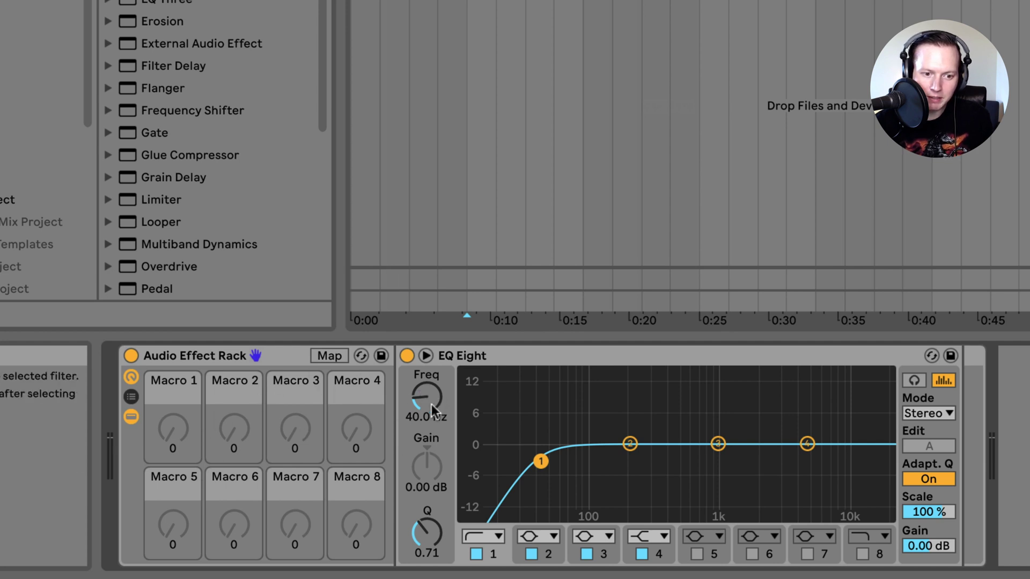
drag(426, 396, 426, 424)
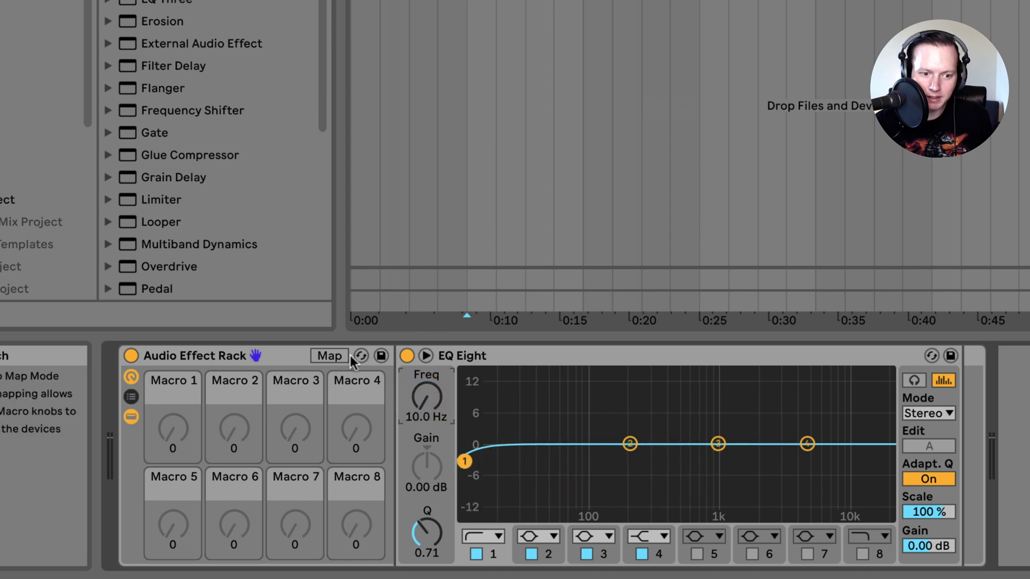
Step: Map Macro 1 to EQ Eight band 1 Frequency A and show the Macro Mappings list
click(329, 356)
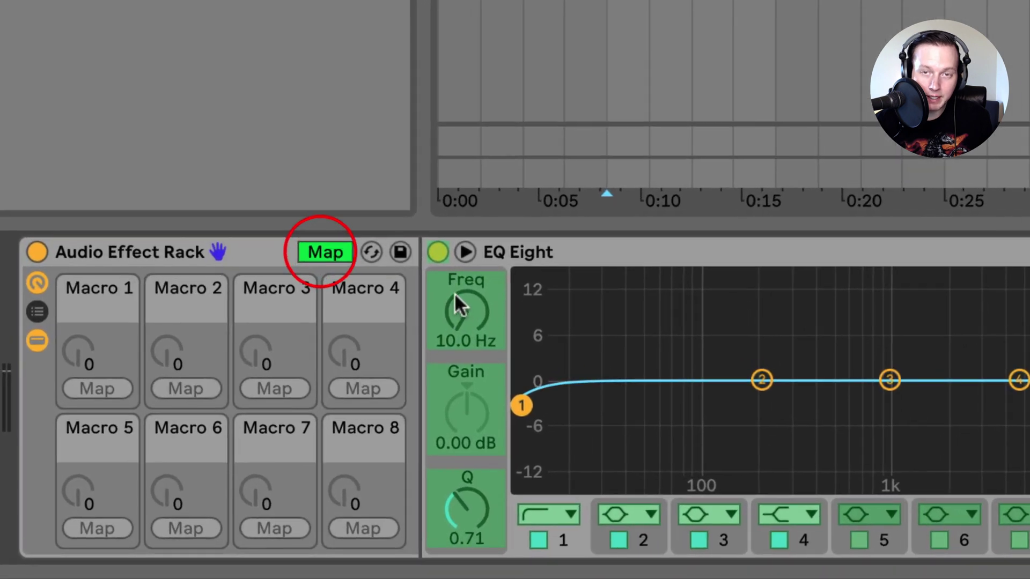
click(472, 311)
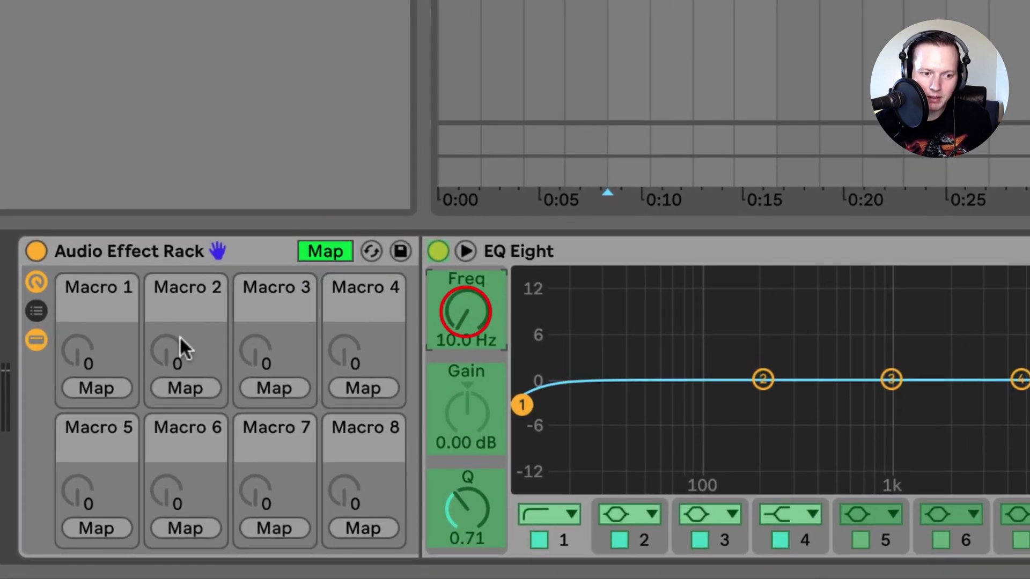
click(111, 388)
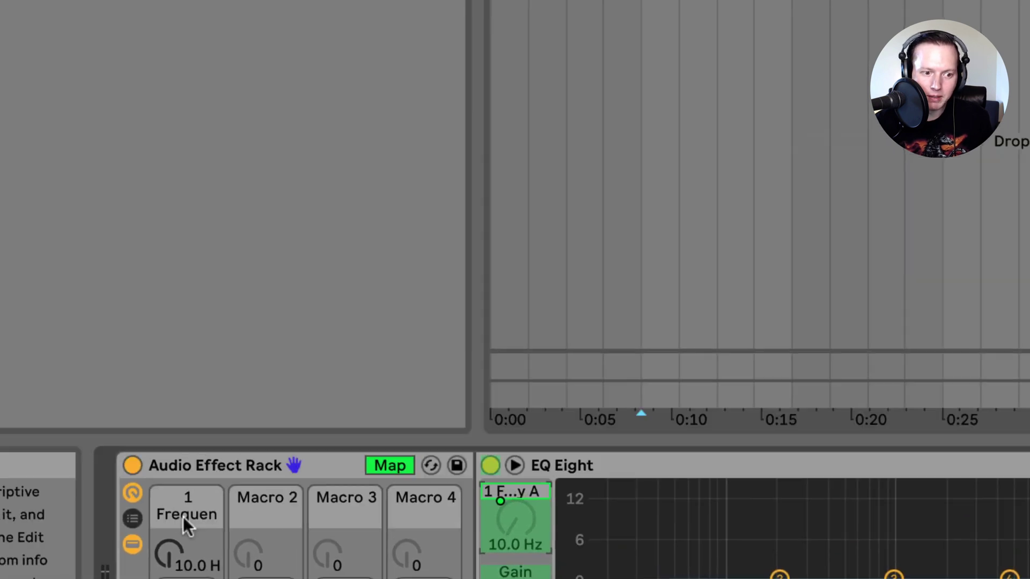
click(37, 311)
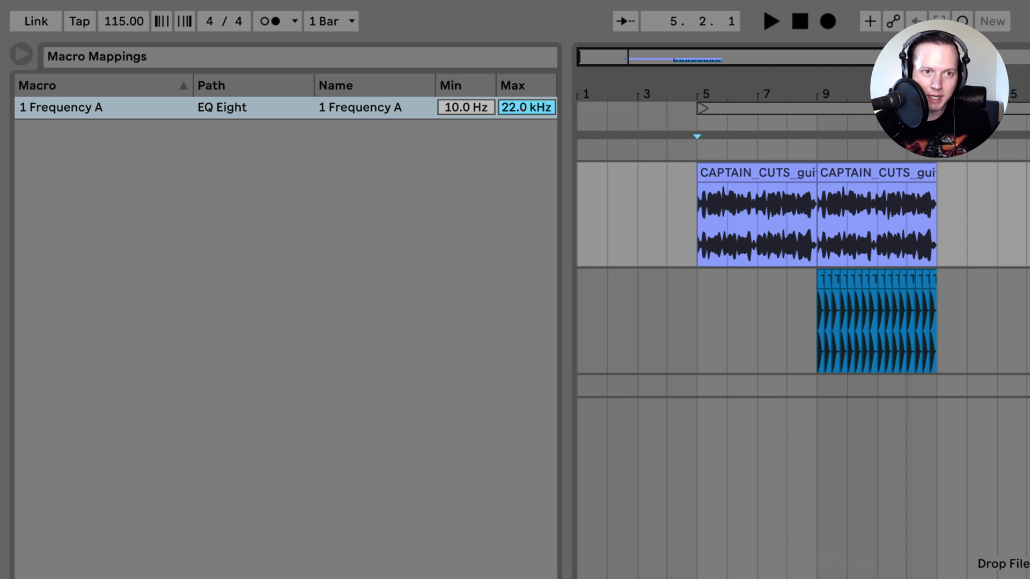
Step: Test the macro sweep, then set the Frequency A mapping's Max to 5000 Hz
click(521, 108)
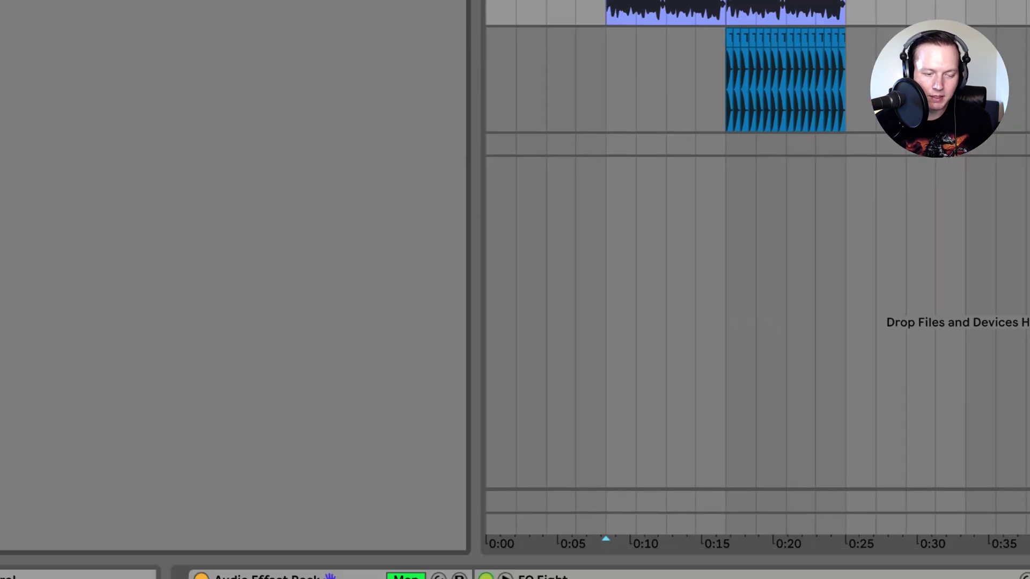
drag(137, 413, 138, 365)
mouse_move(136, 410)
mouse_down()
mouse_move(161, 413)
mouse_move(135, 412)
mouse_up()
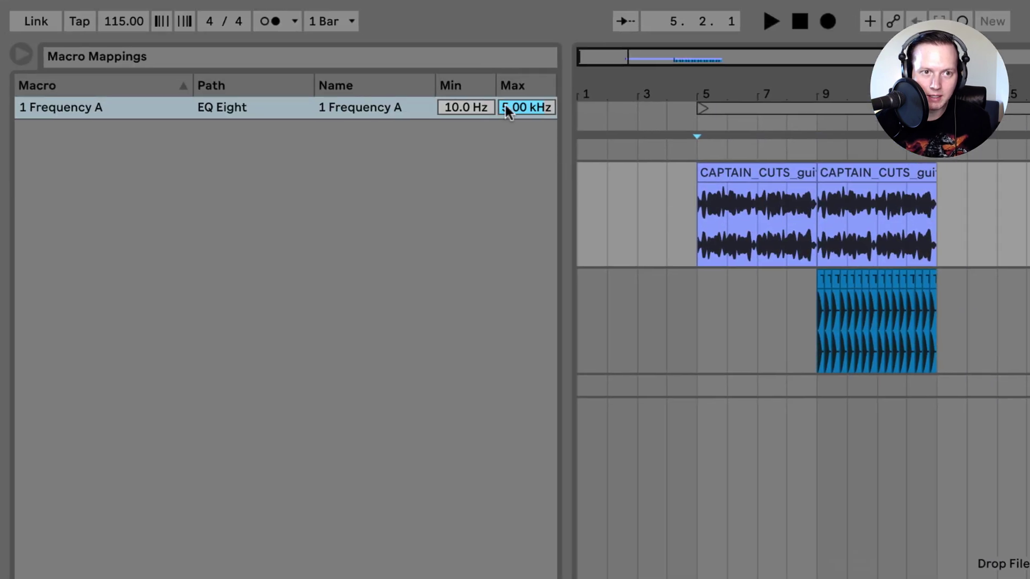
click(508, 107)
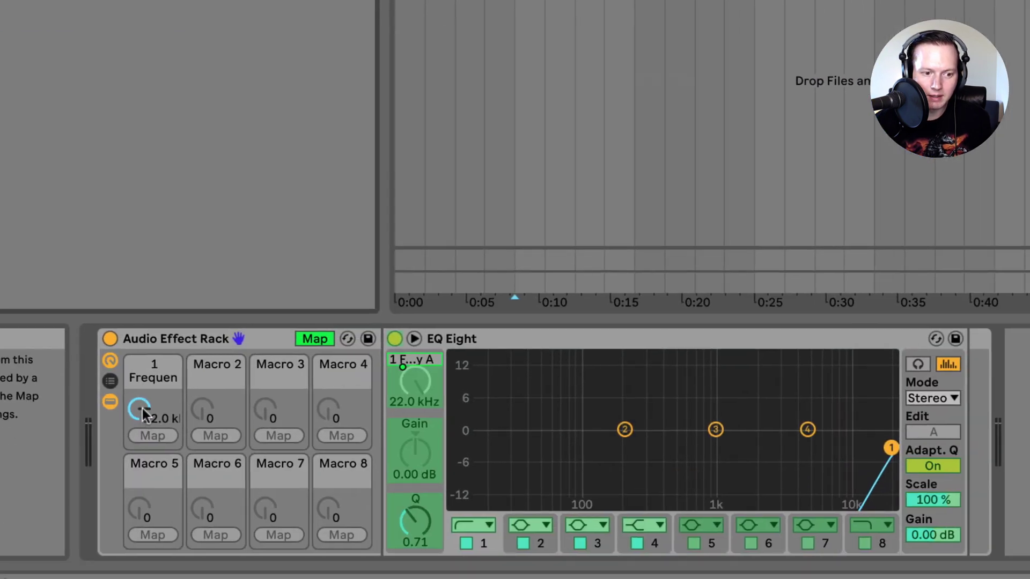
drag(144, 414, 144, 443)
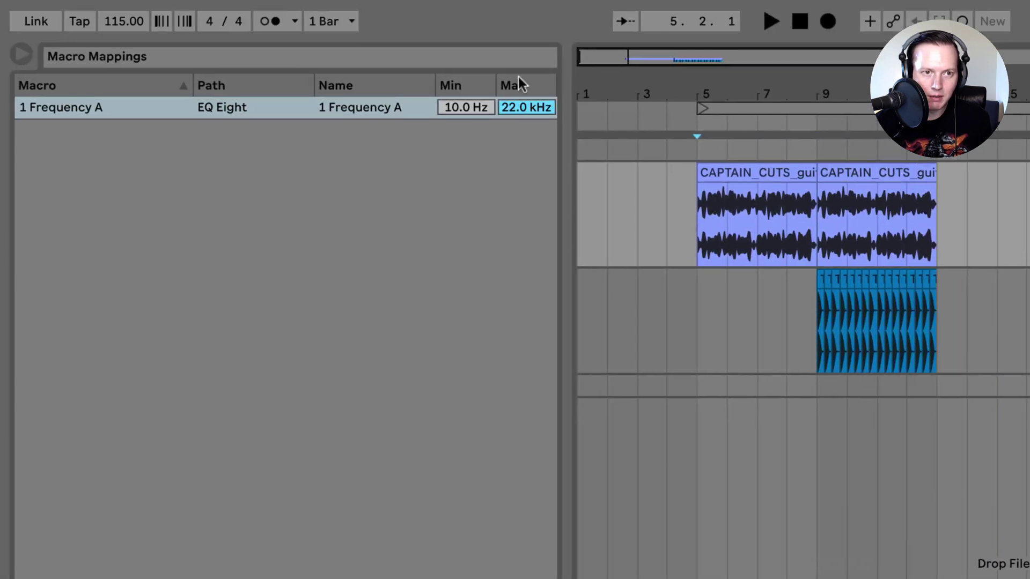
click(511, 106)
text(5000)
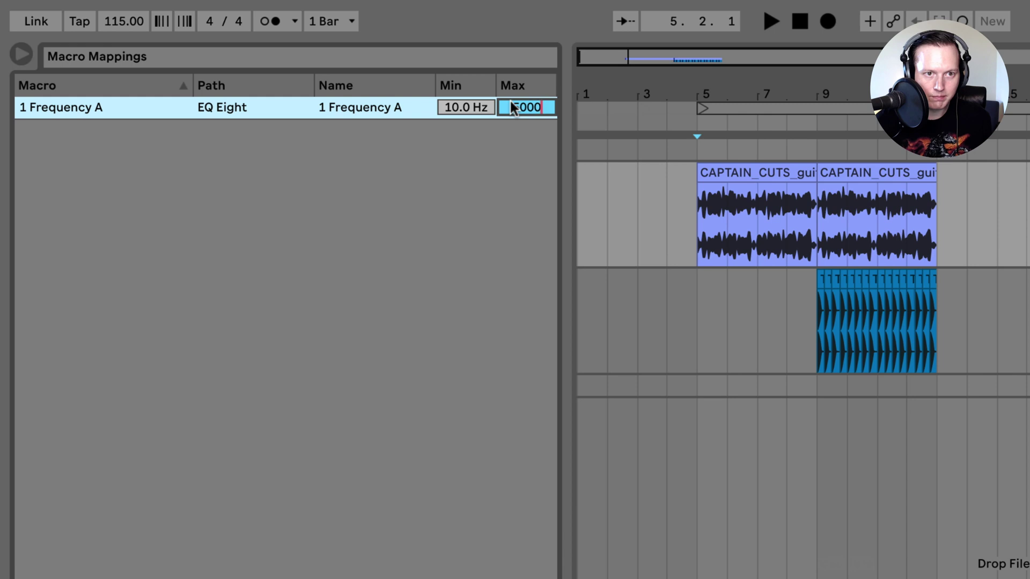
key(Return)
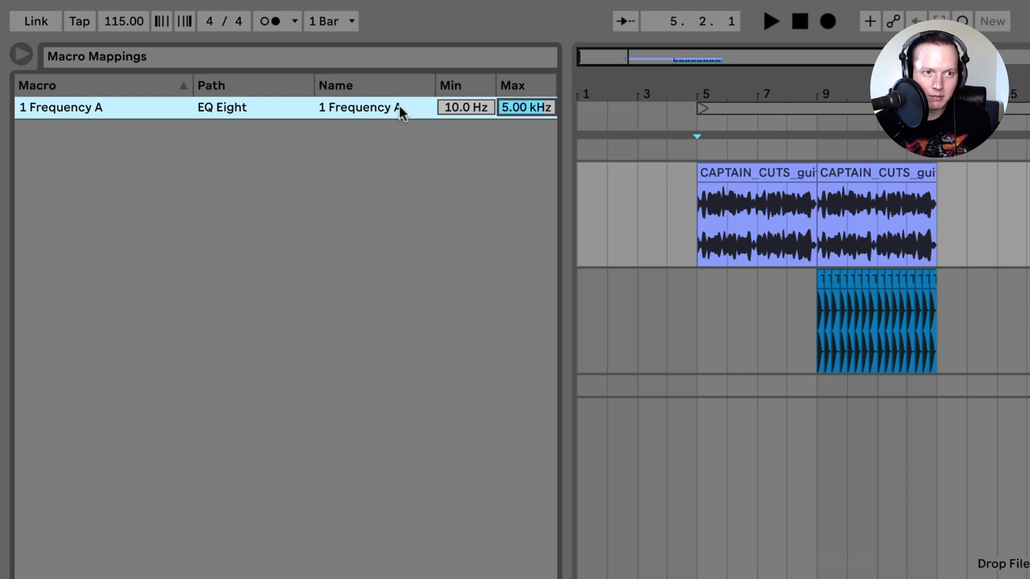
Step: Try Invert Range on Frequency A, then invert back so it runs 10.0 Hz to 5.00 kHz
right_click(305, 105)
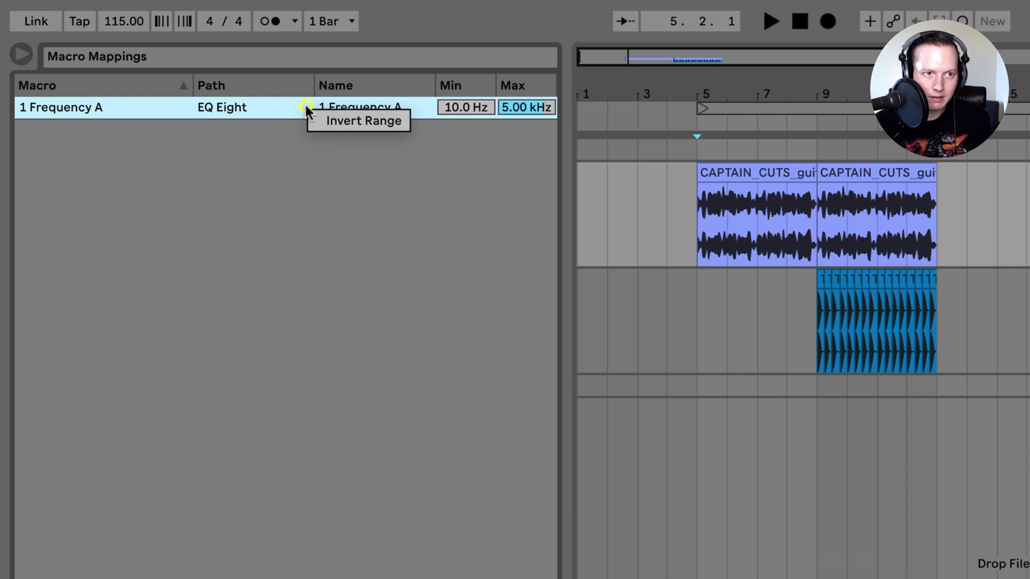
click(351, 121)
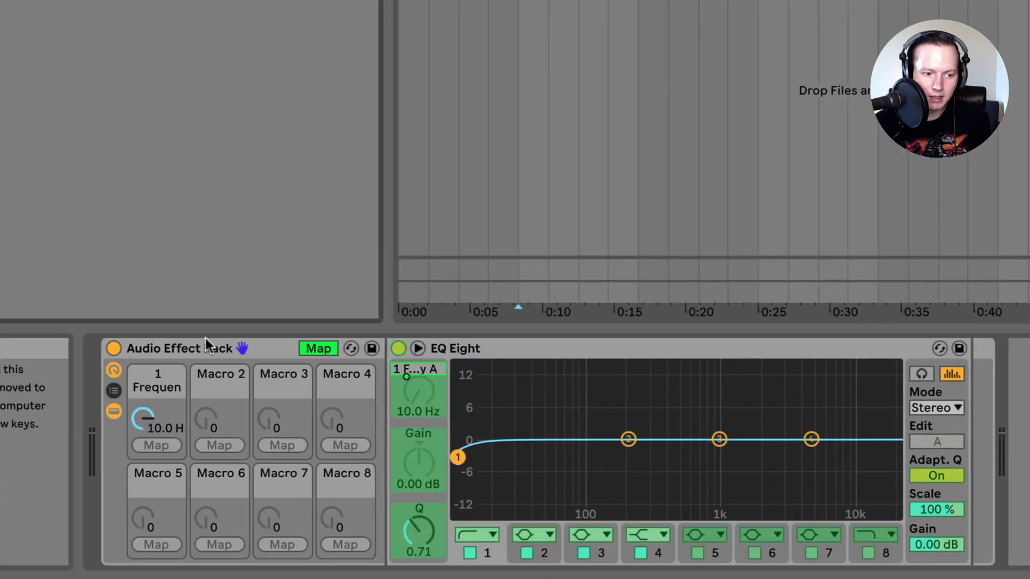
drag(142, 416, 142, 472)
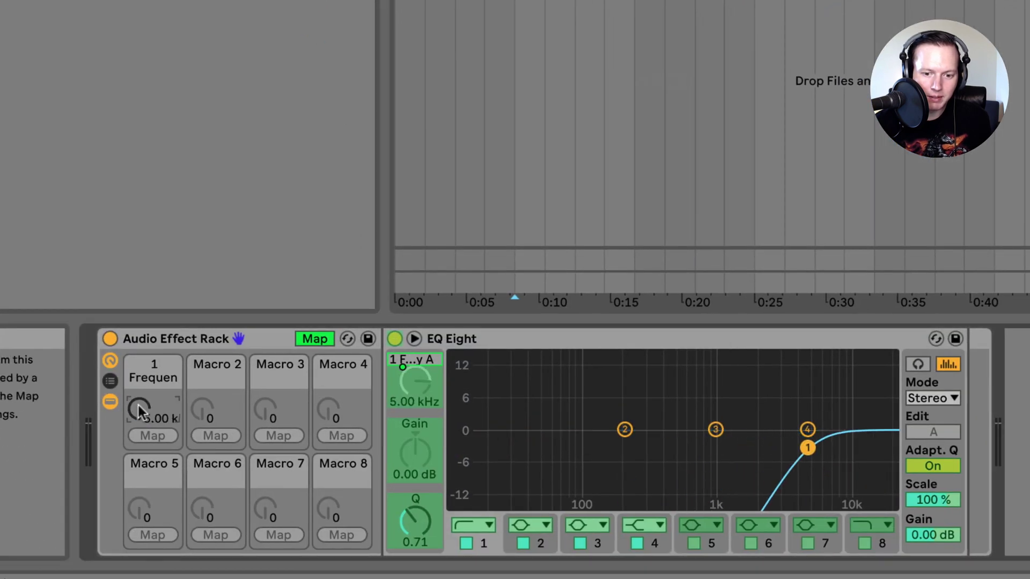
mouse_move(137, 406)
mouse_down()
mouse_move(138, 350)
mouse_move(138, 424)
mouse_move(138, 343)
mouse_move(138, 423)
mouse_up()
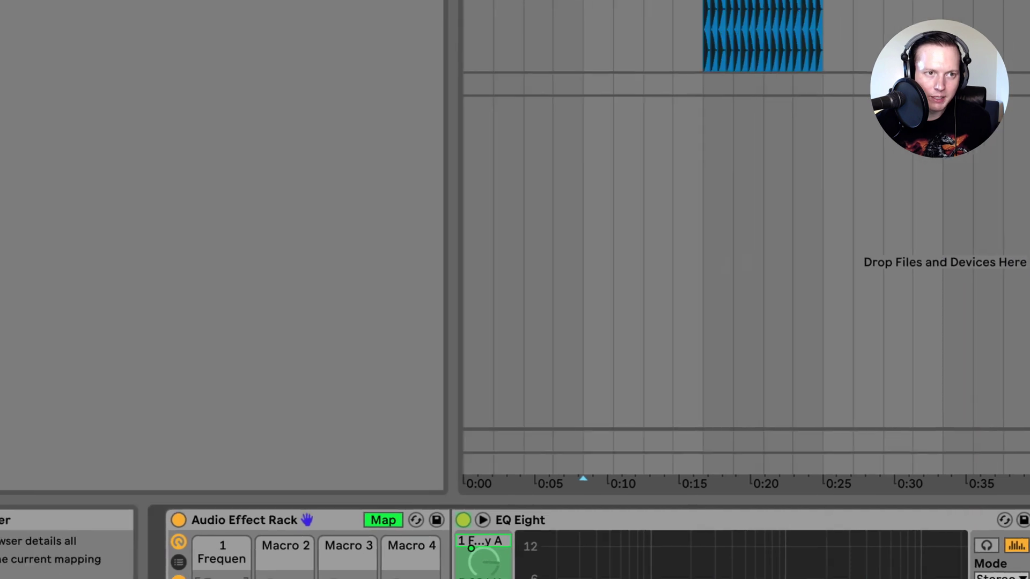
right_click(361, 102)
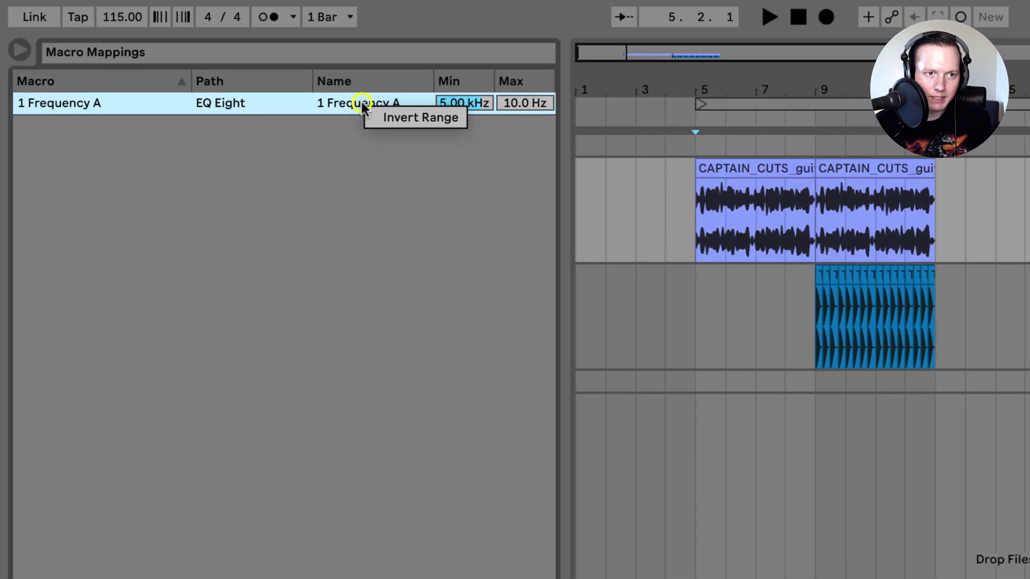
click(397, 121)
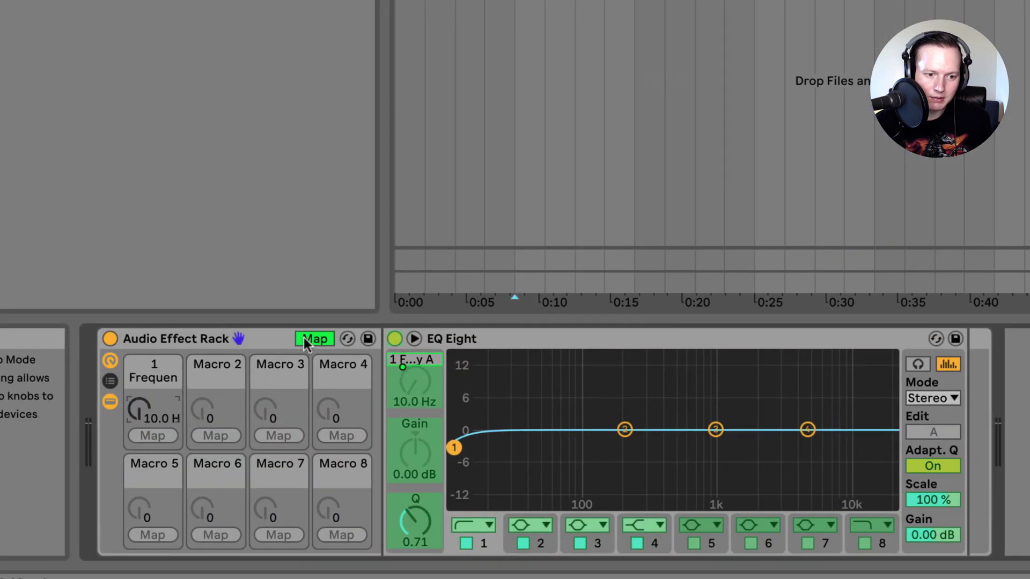
Step: Leave Map mode and colour Macro 1 red
click(314, 339)
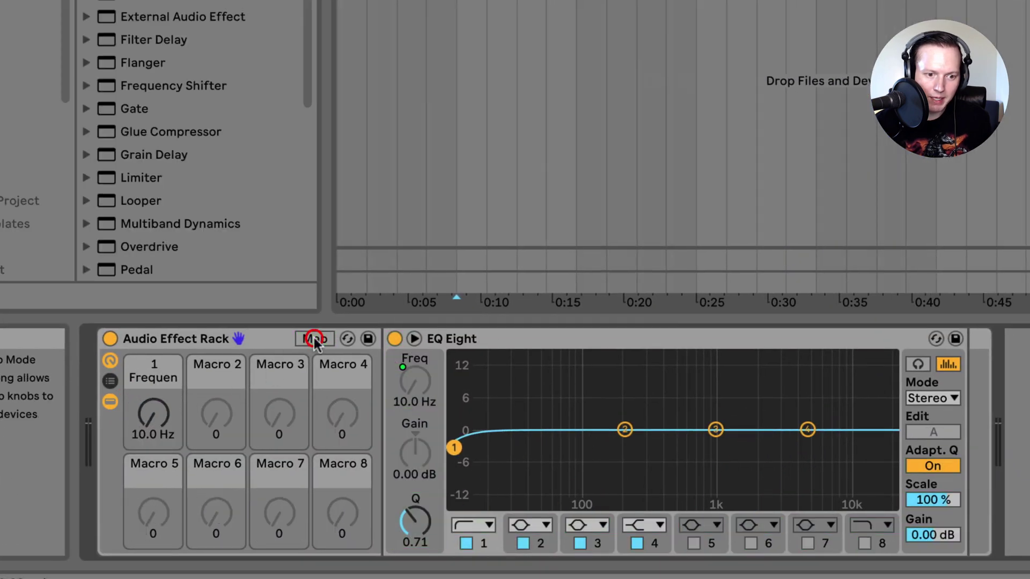
right_click(150, 365)
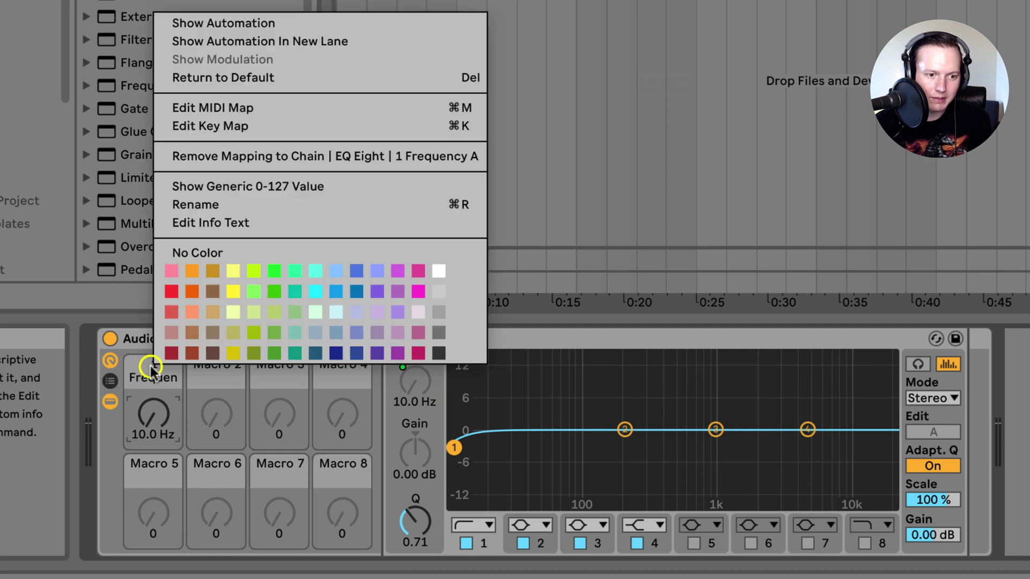
click(172, 291)
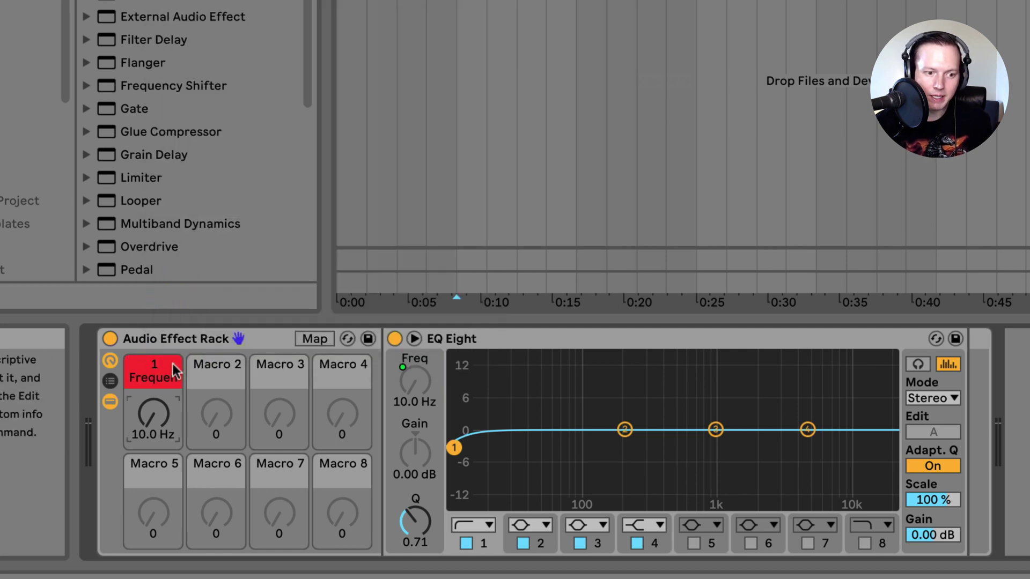
Step: Rename Macro 1 to 'Wash Out'
right_click(170, 364)
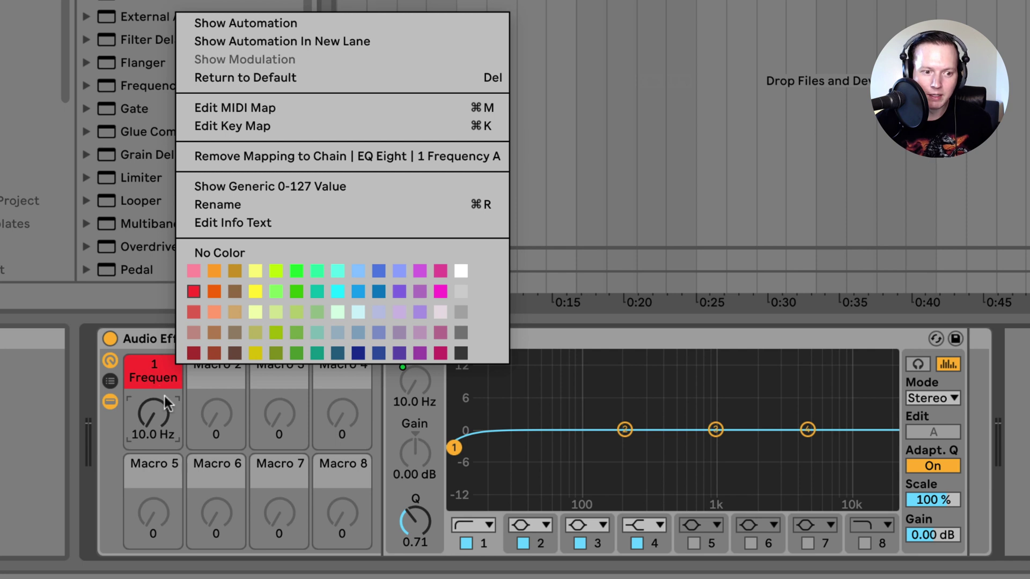
click(163, 366)
right_click(167, 369)
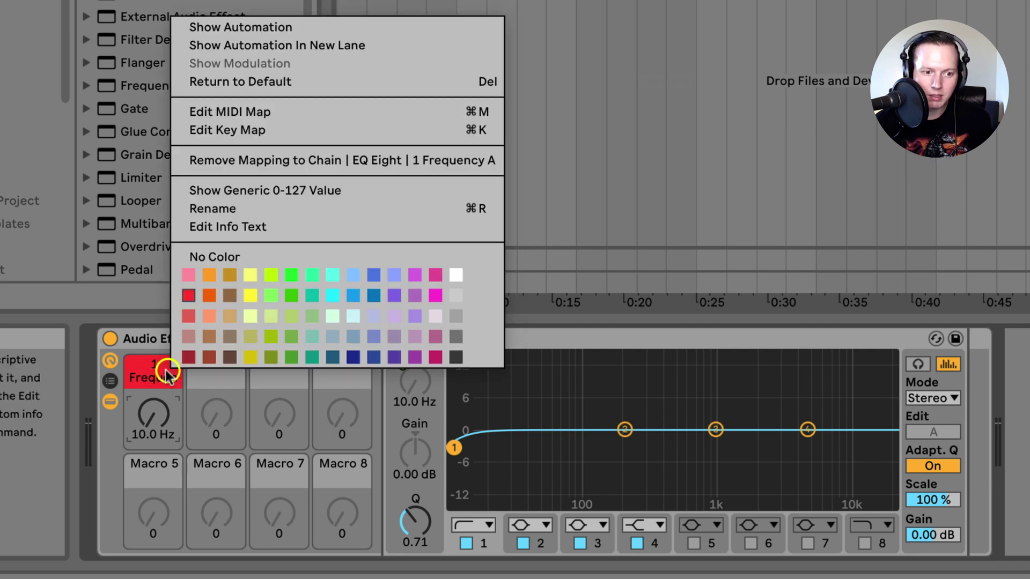
click(231, 205)
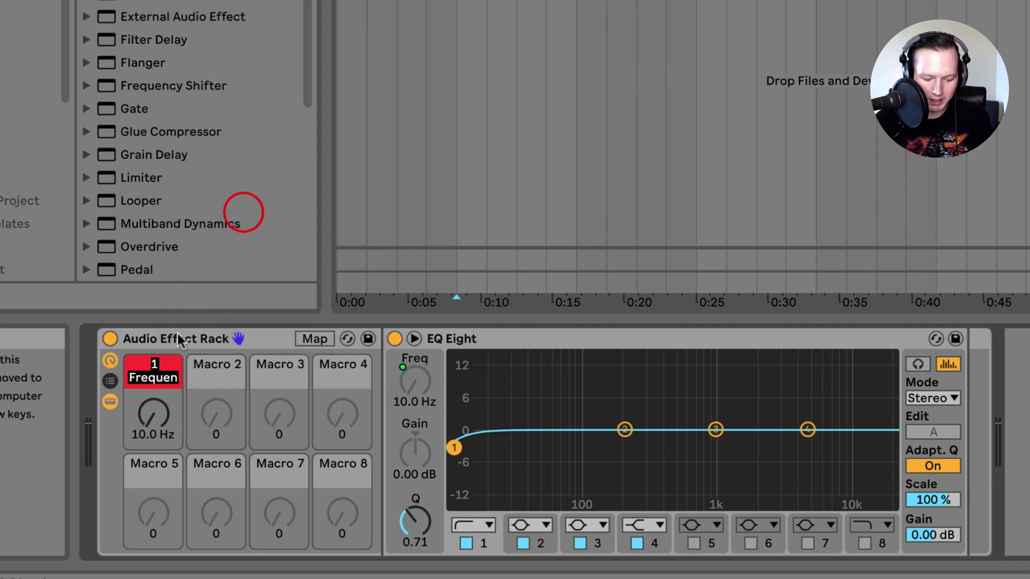
text(Wash Out)
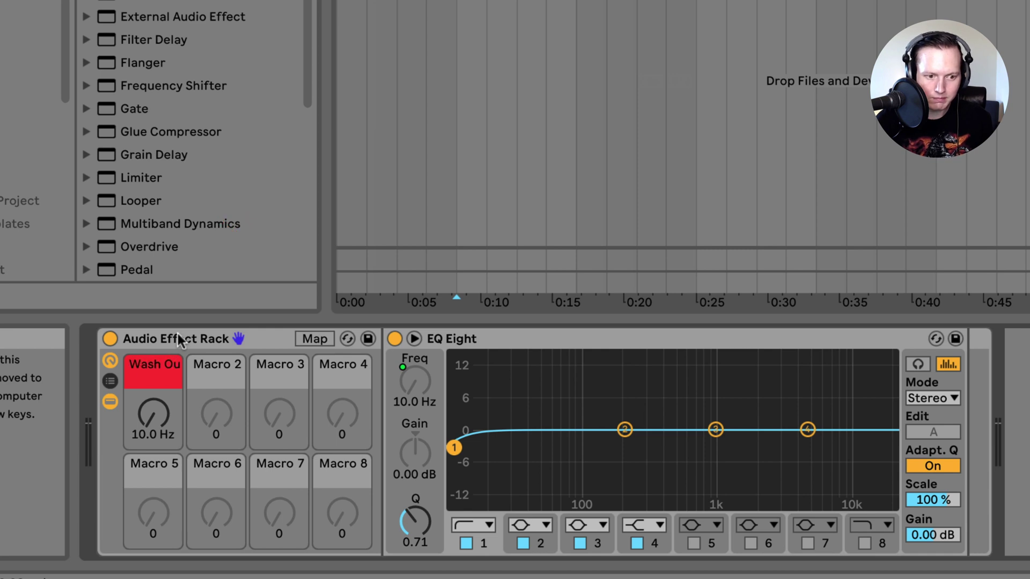
key(Return)
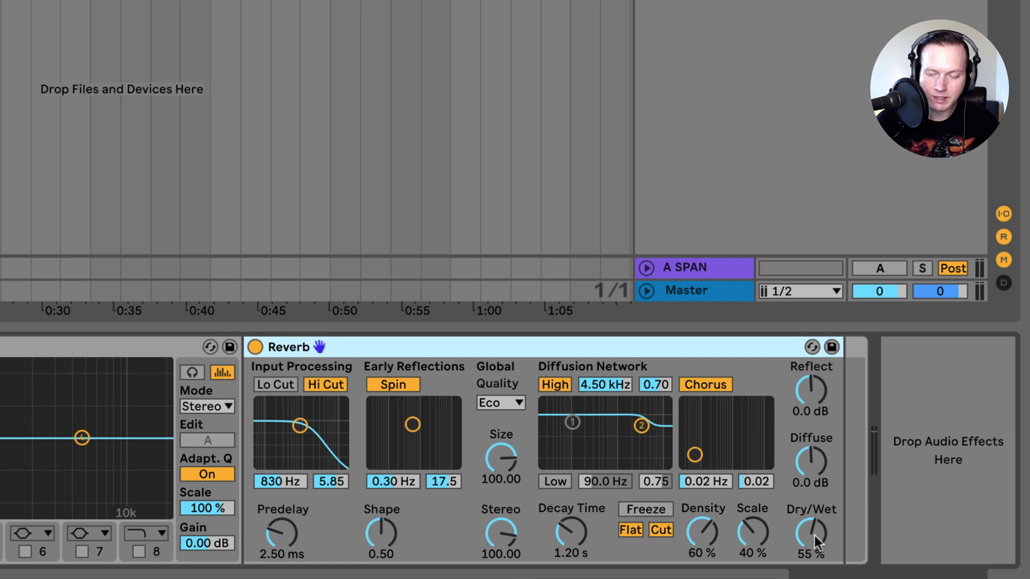
Step: Map Reverb Dry/Wet and Decay Time to Wash Out, with decay ranging about 1.36 s to 18.8 s
right_click(815, 535)
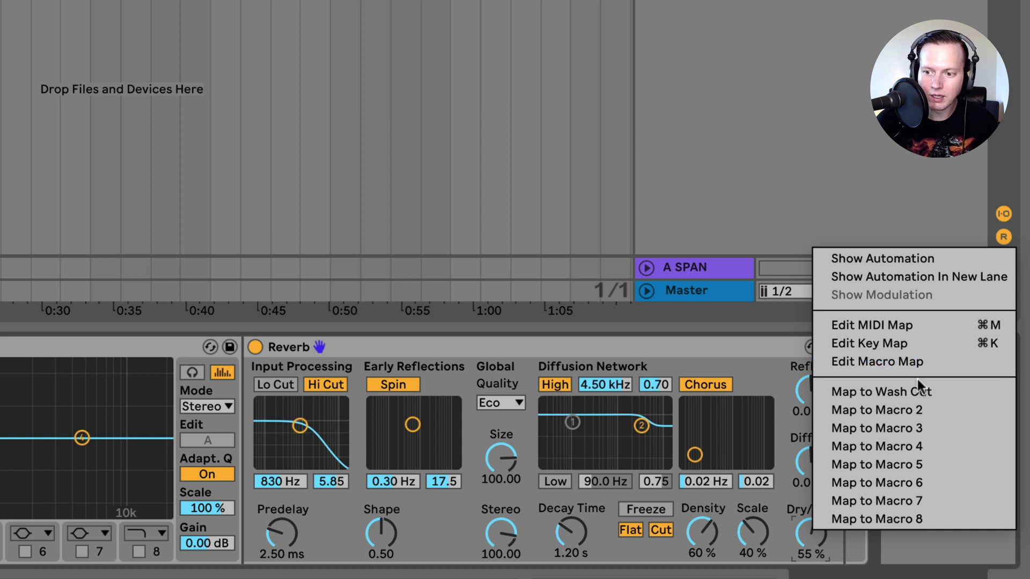
click(934, 391)
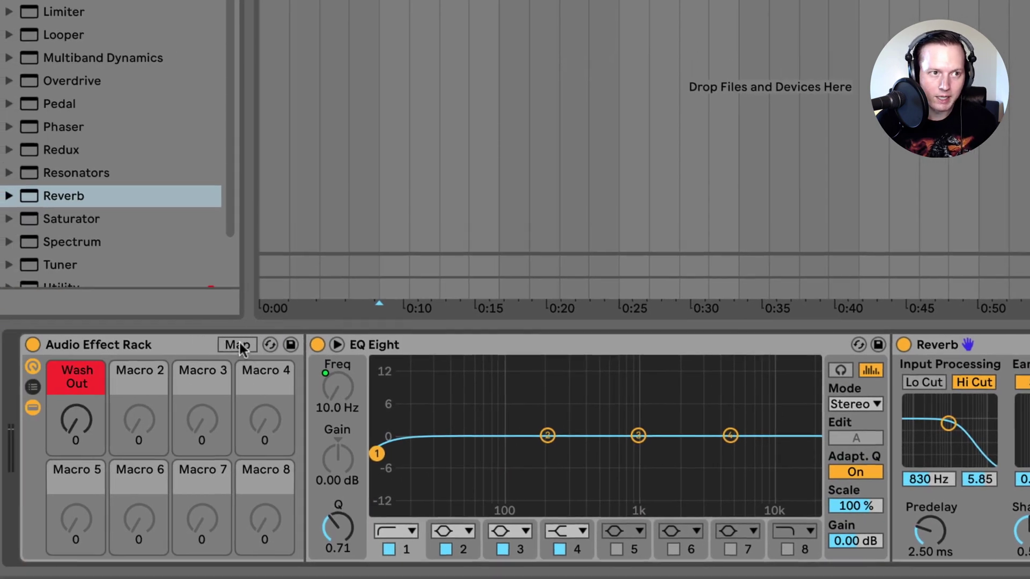
click(235, 336)
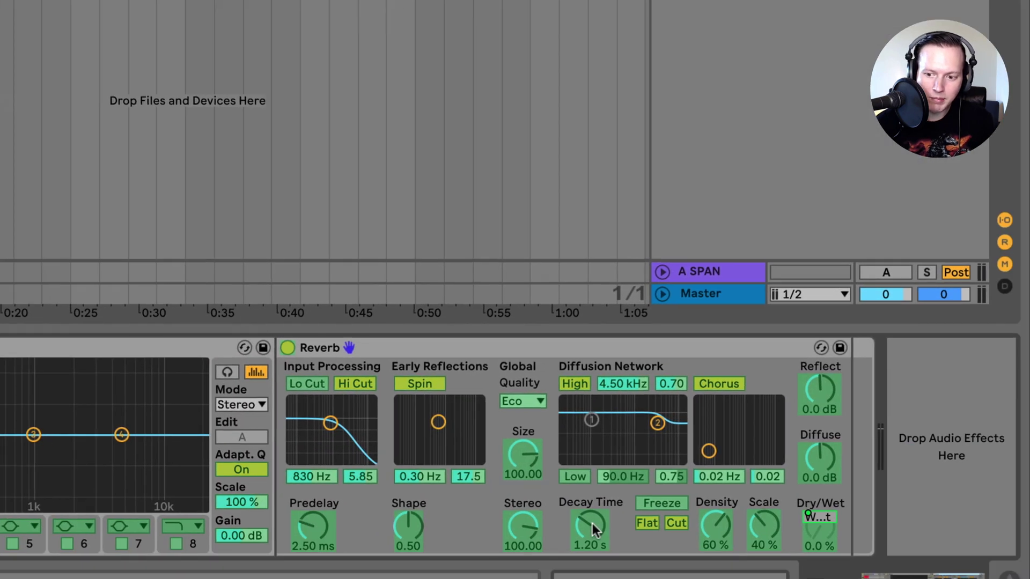
click(594, 528)
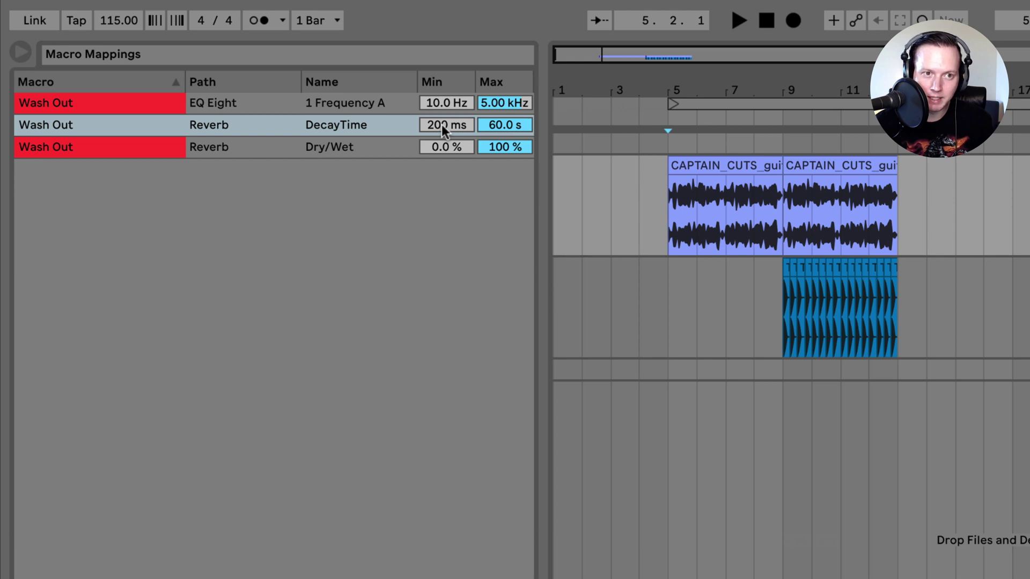
drag(442, 124, 442, 108)
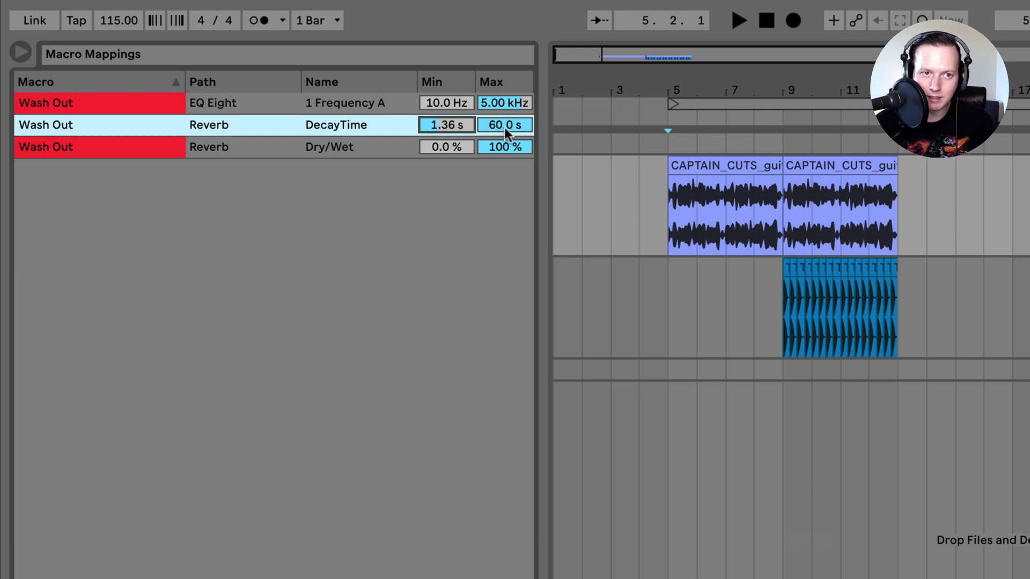
drag(505, 128, 504, 144)
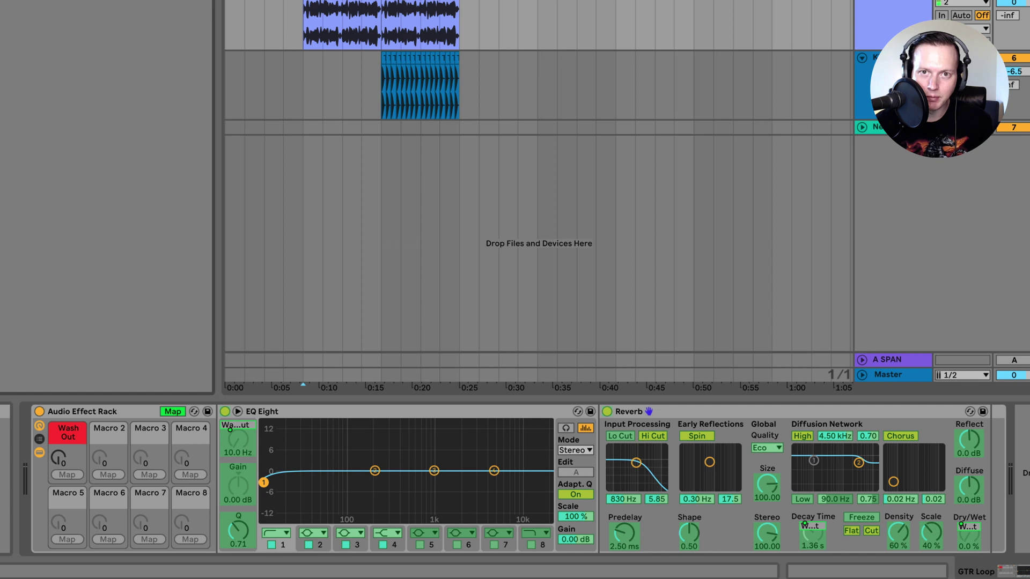
Step: Turn off Map mode and drag a Compressor from Audio Effects to the chain's end after Reverb
click(172, 412)
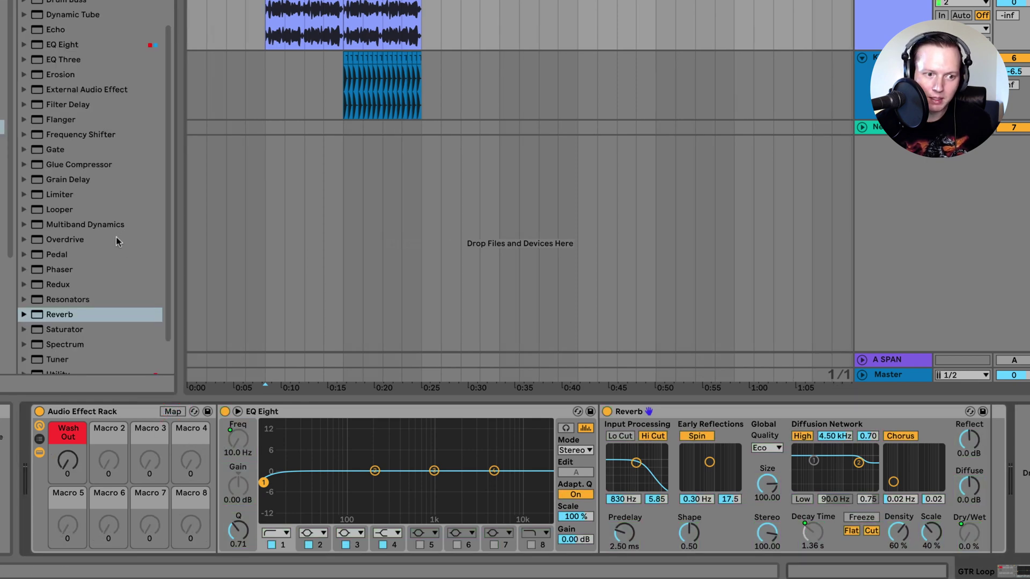
scroll(114, 243, down, 1)
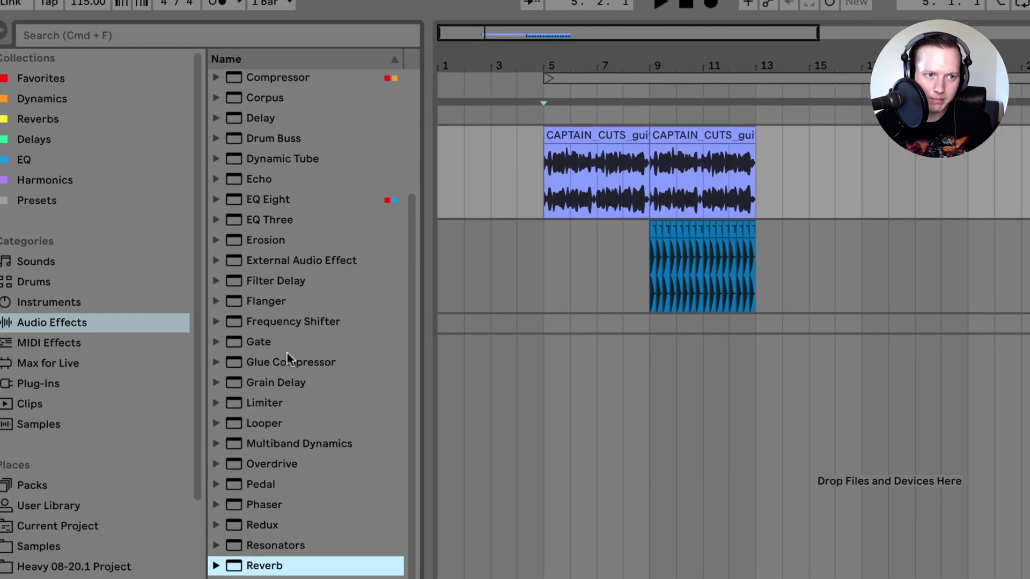
scroll(93, 2, up, 3)
drag(85, 0, 87, 1)
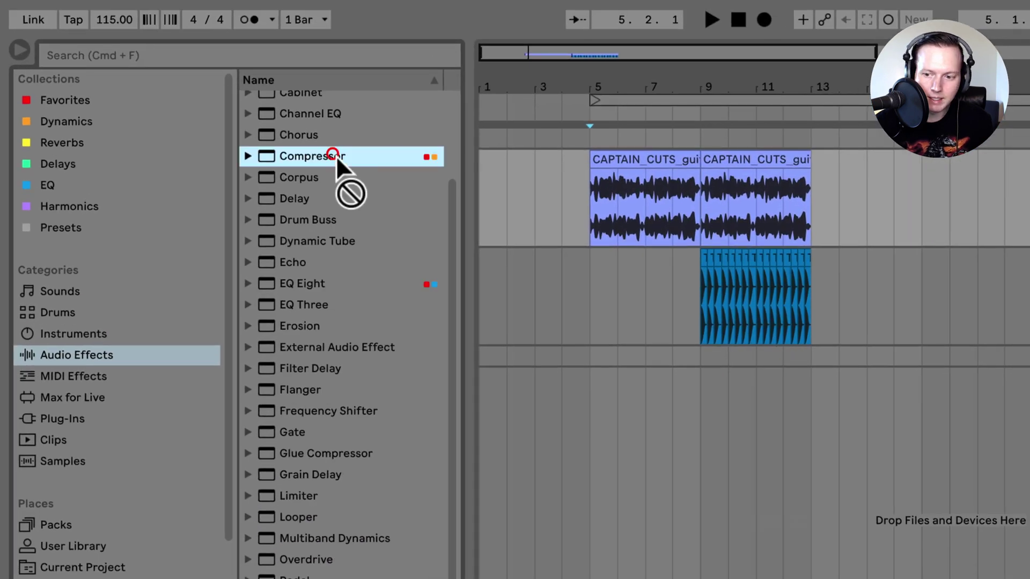
drag(336, 155, 778, 369)
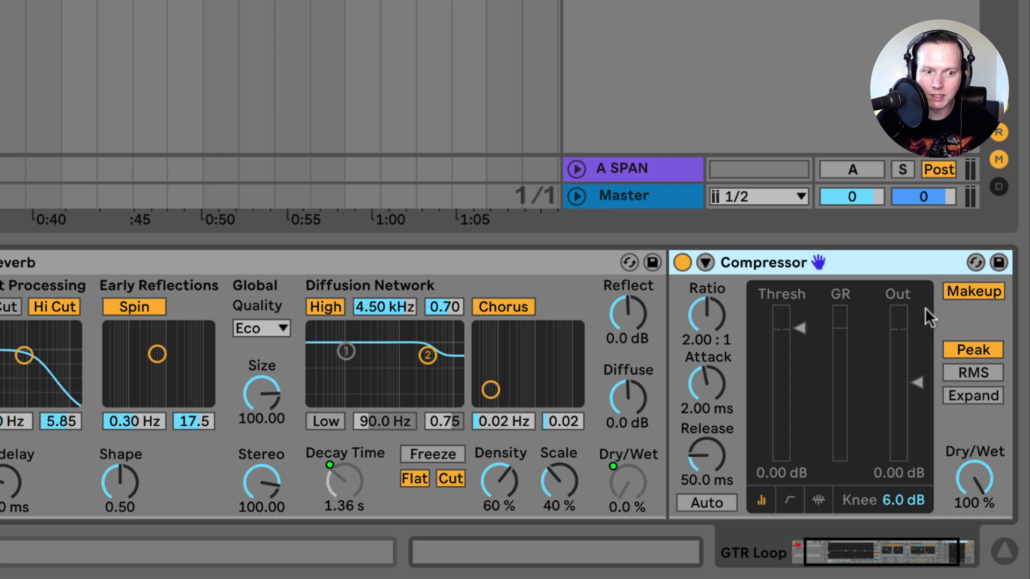
Step: Map the Compressor Threshold to Wash Out and show the Macro Mappings list
right_click(803, 325)
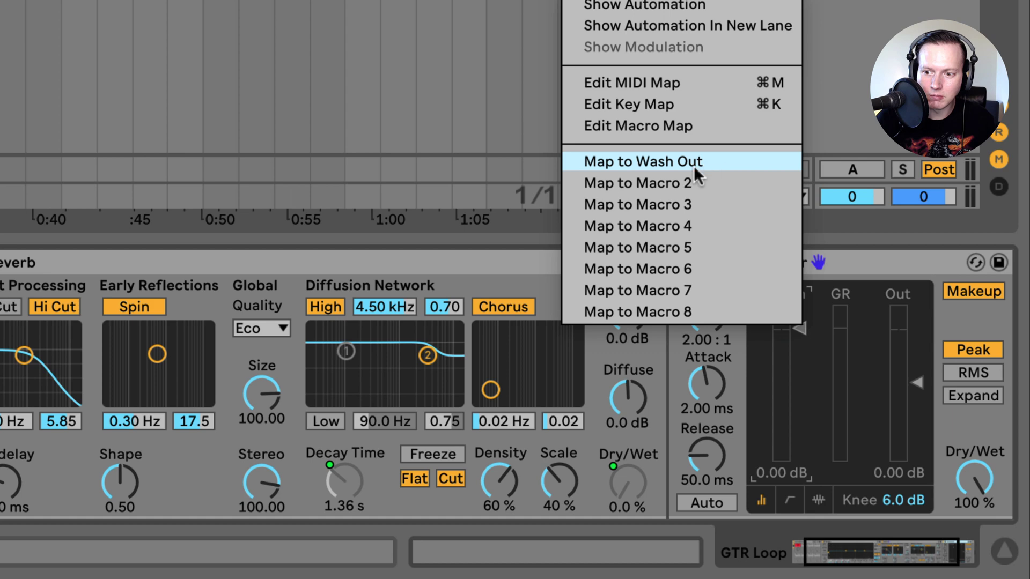
click(694, 163)
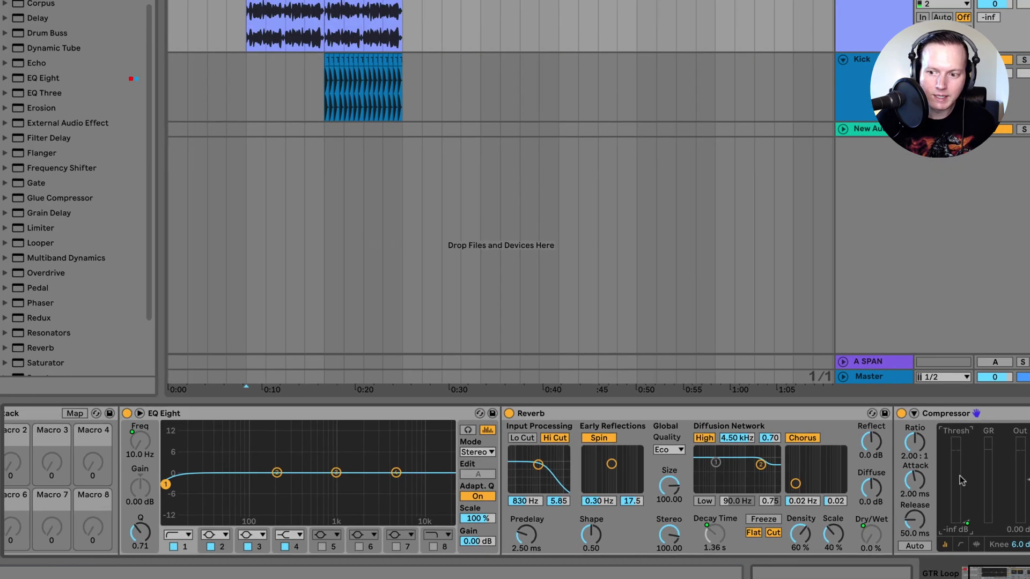
scroll(376, 472, left, 3)
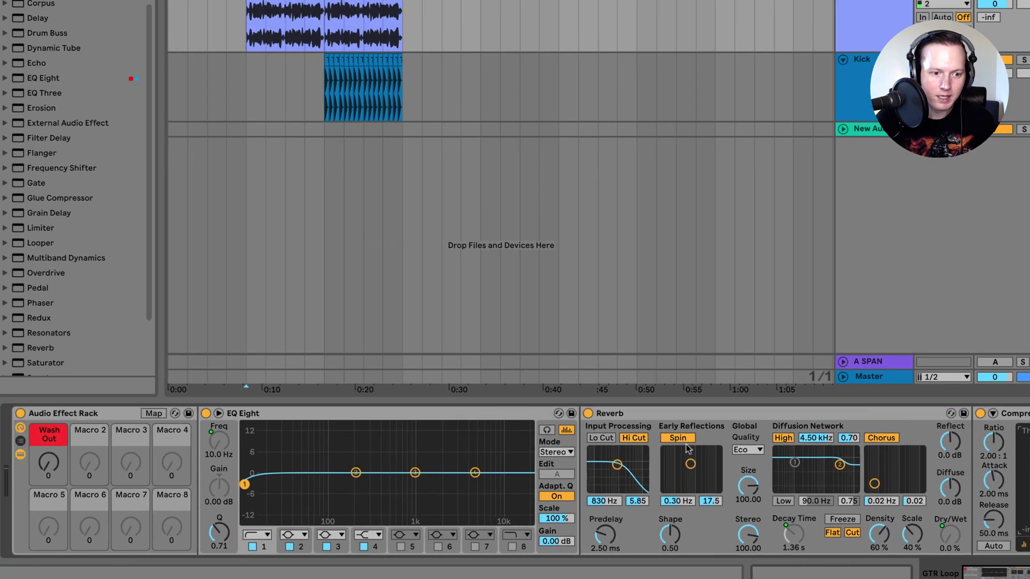
click(155, 413)
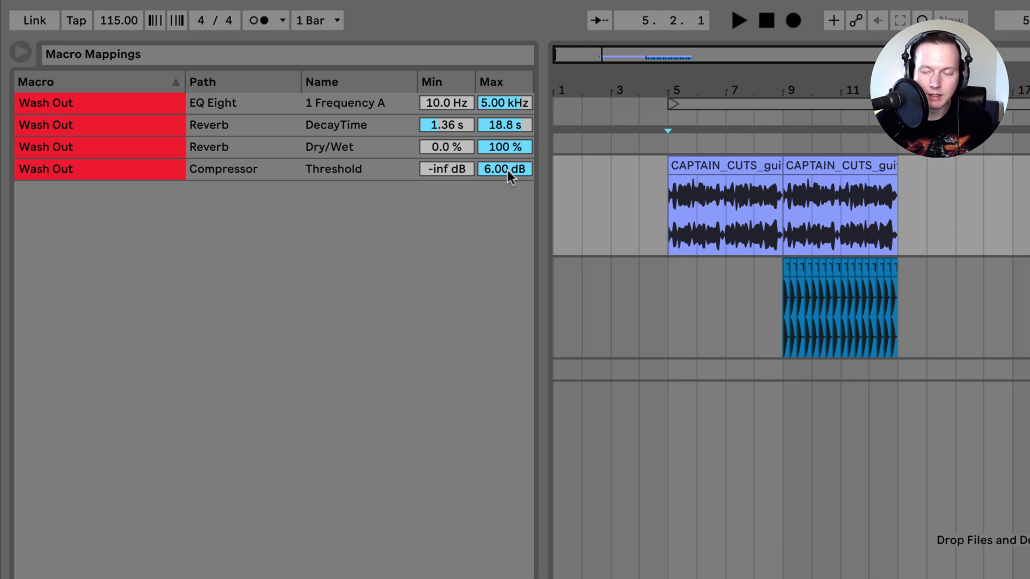
Step: Invert the Threshold mapping and set its Min to 0 dB and Max to -3 dB
right_click(336, 168)
click(372, 183)
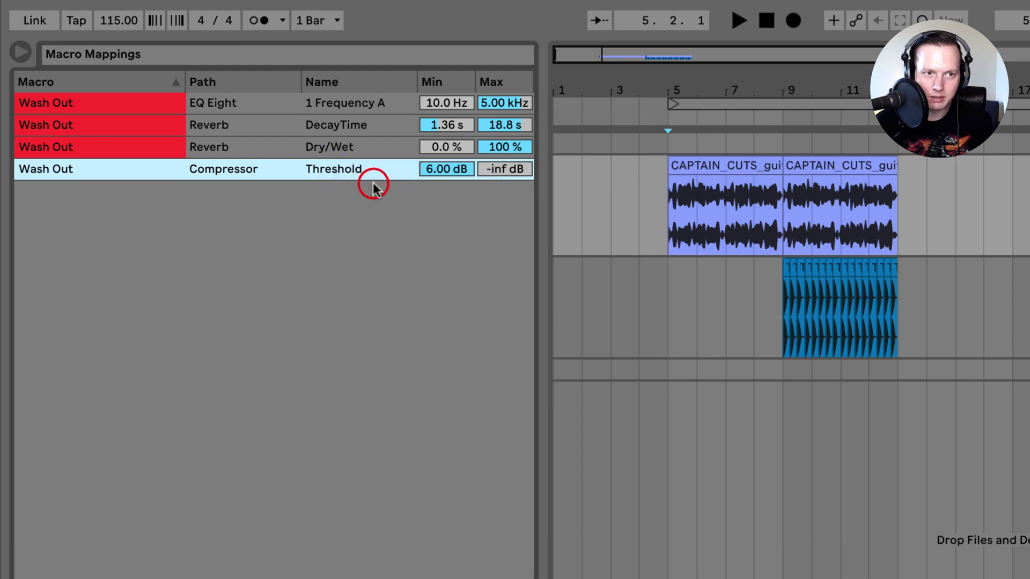
click(439, 175)
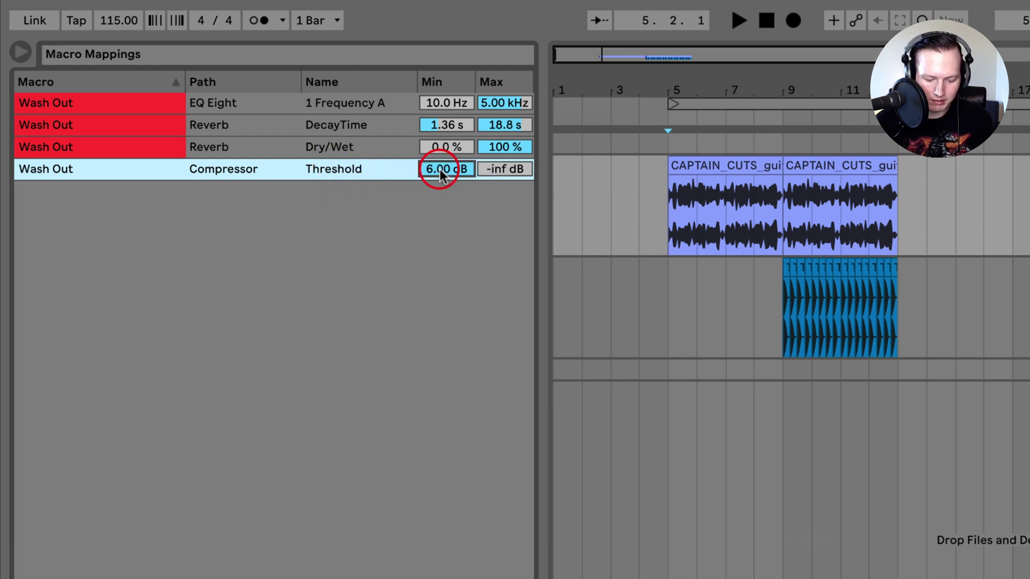
text(0)
key(Return)
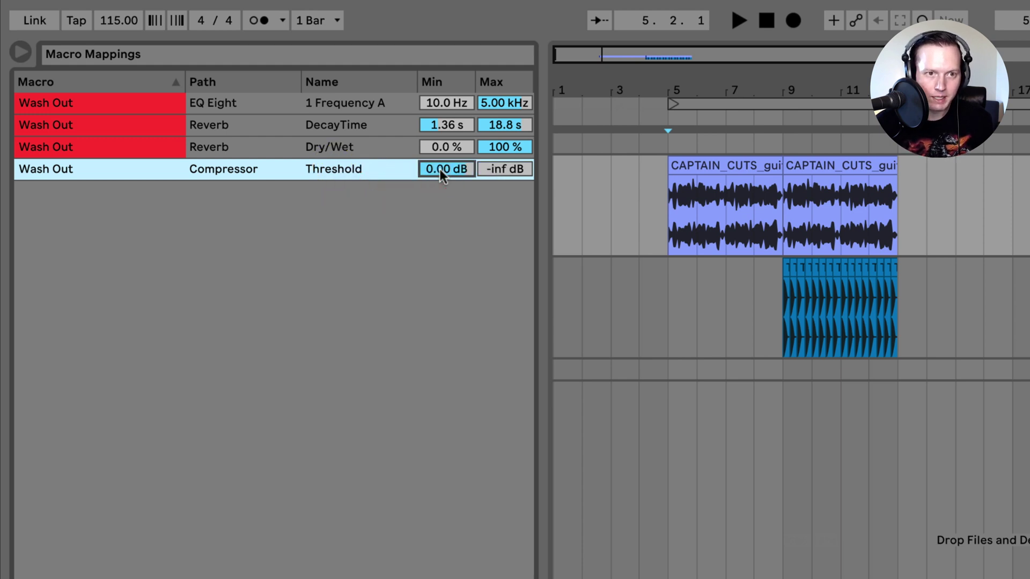
click(493, 169)
text(-)
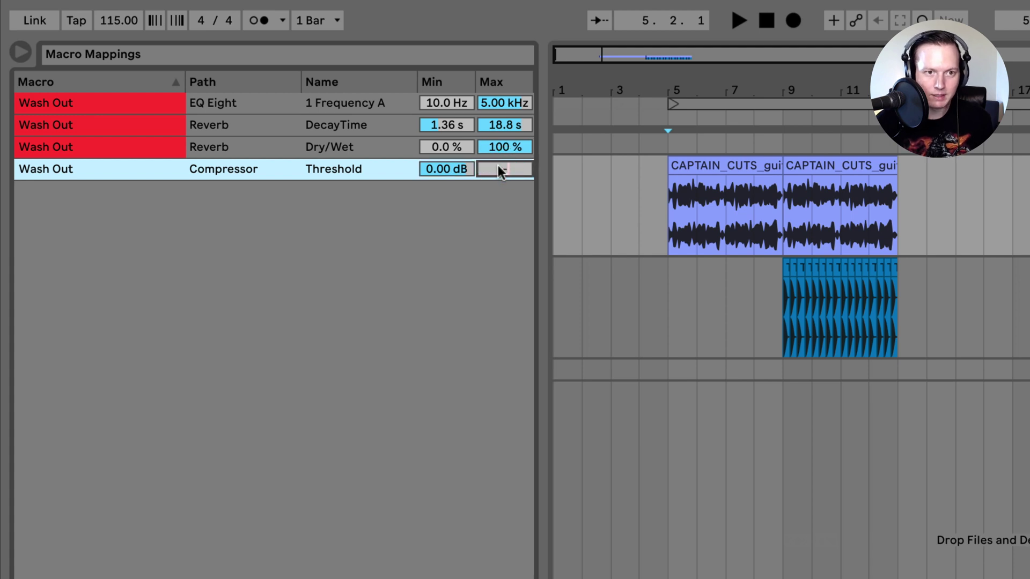
text(3)
key(Return)
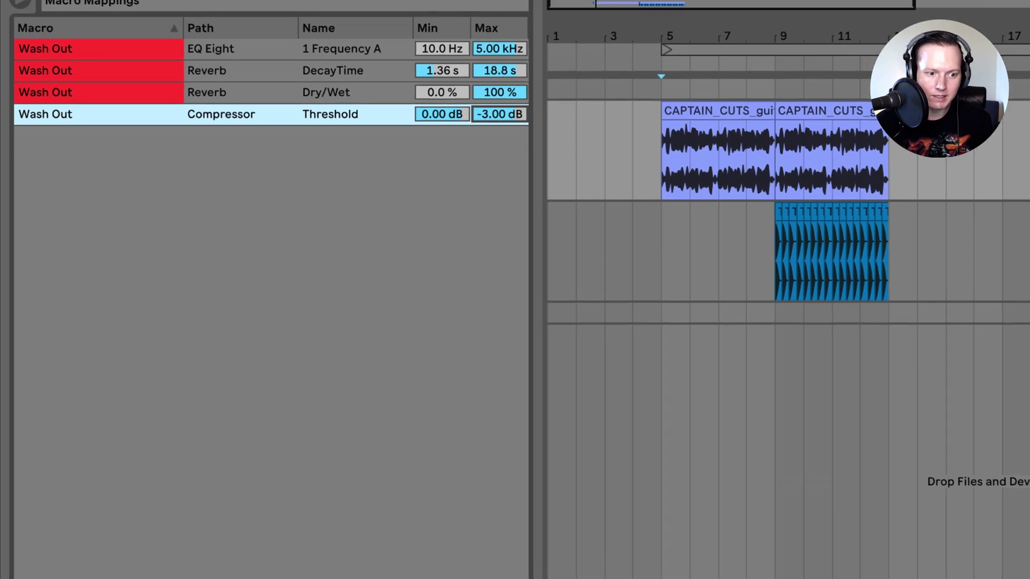
click(290, 408)
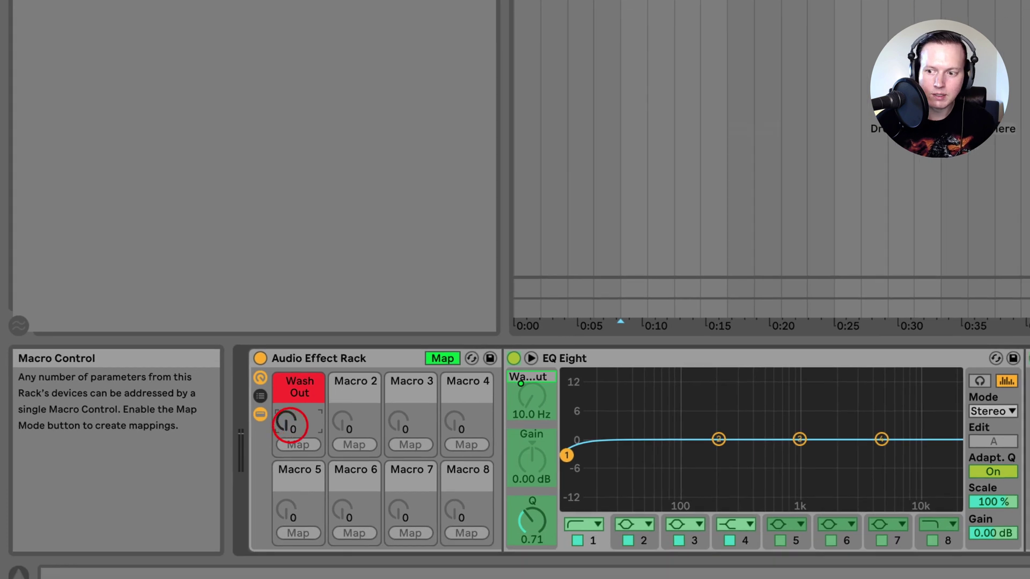
Step: Sweep Wash Out to 127 to confirm Compressor Threshold drops to -3.00 dB, then re-enable Map mode
click(442, 359)
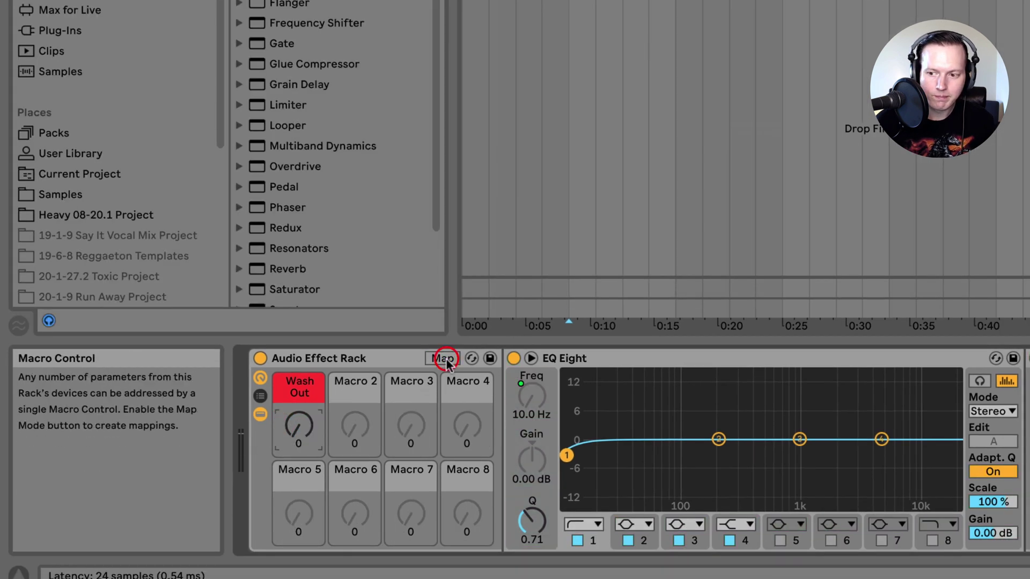
scroll(697, 450, right, 5)
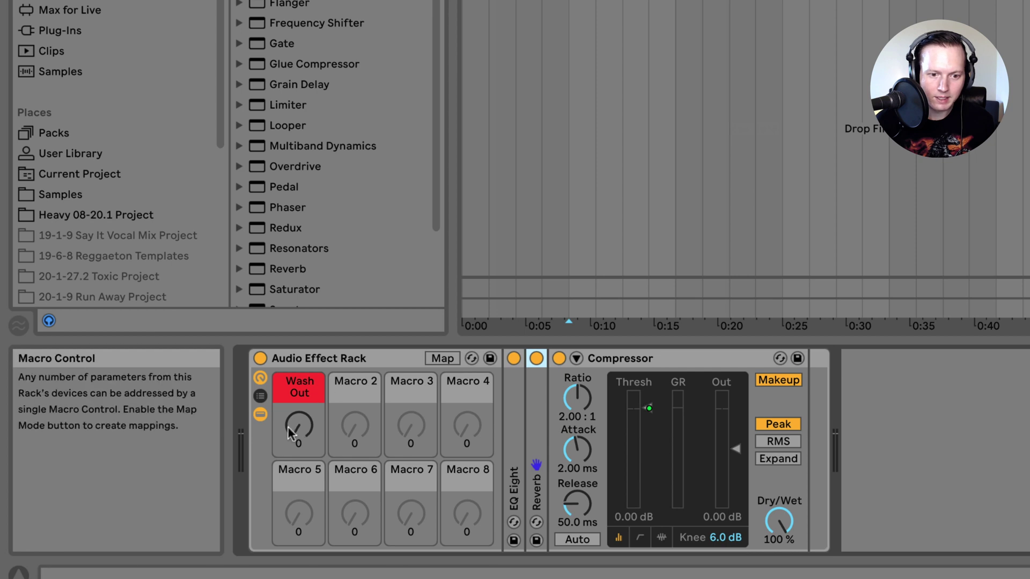
mouse_move(290, 428)
mouse_down()
mouse_move(289, 384)
mouse_move(289, 445)
mouse_up()
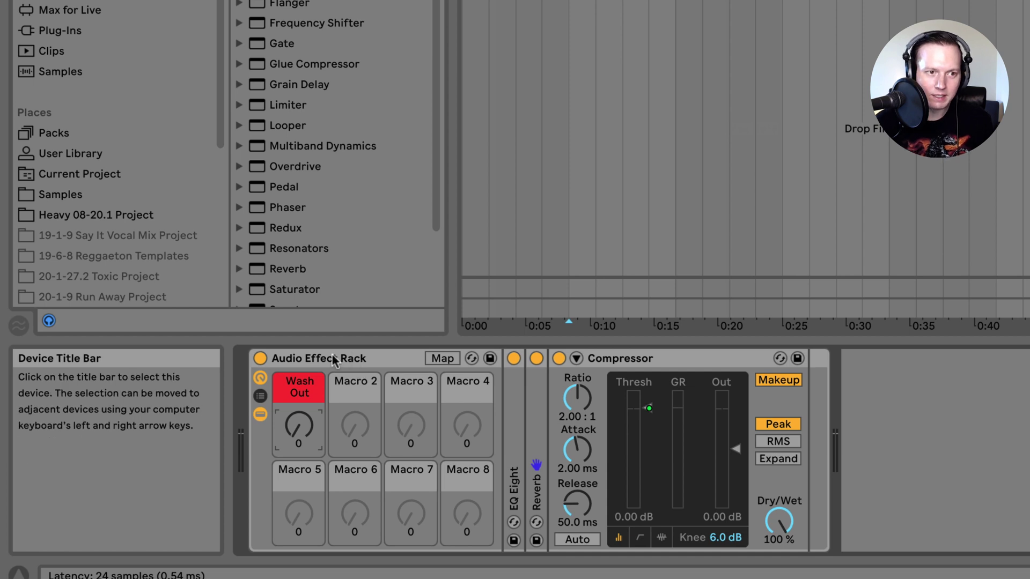
click(444, 359)
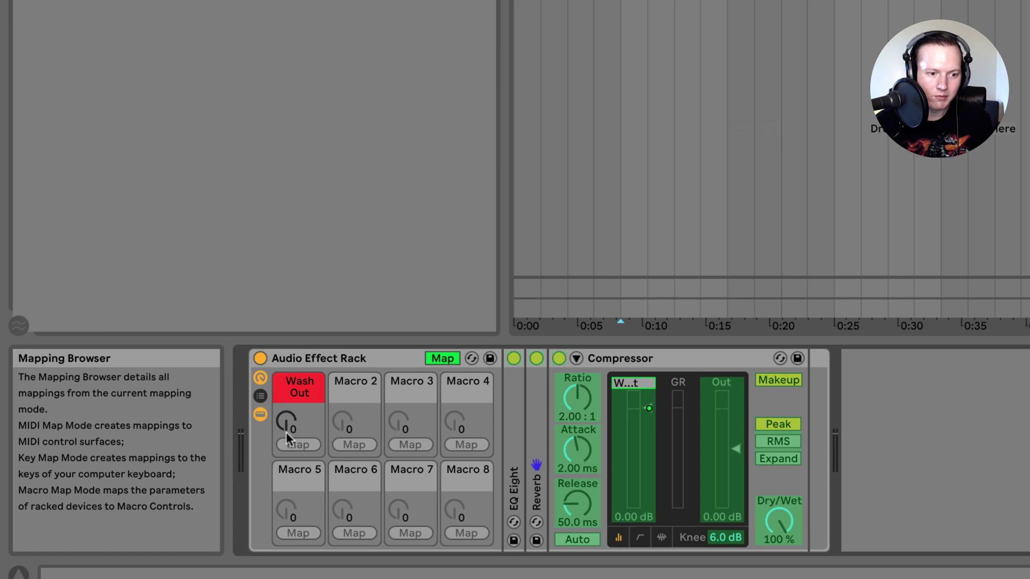
mouse_move(287, 423)
mouse_down()
mouse_move(287, 360)
mouse_move(287, 432)
mouse_up()
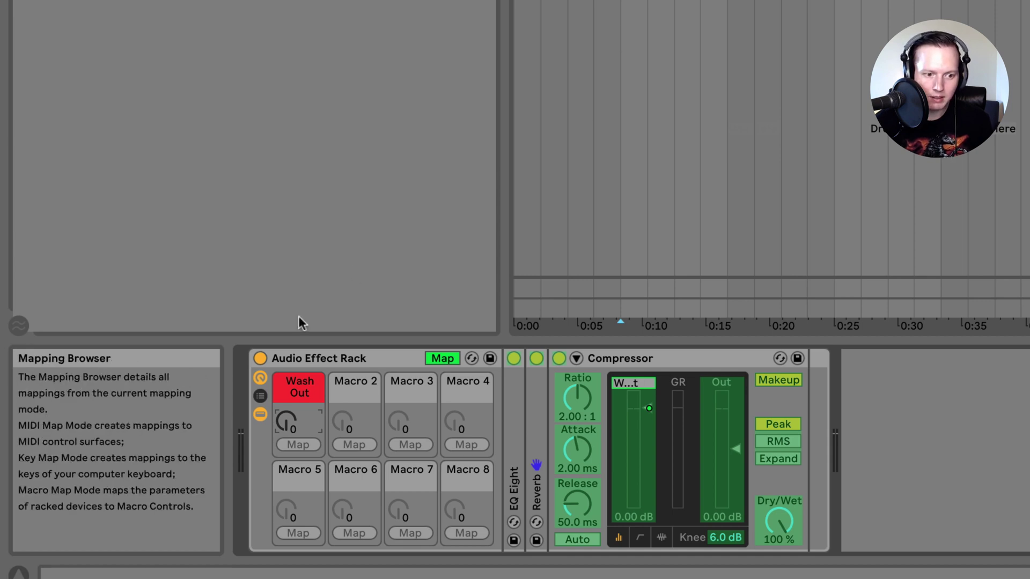
Step: Display the Wash Out automation lane, then zoom in and play the guitar clips from bar 5
right_click(299, 385)
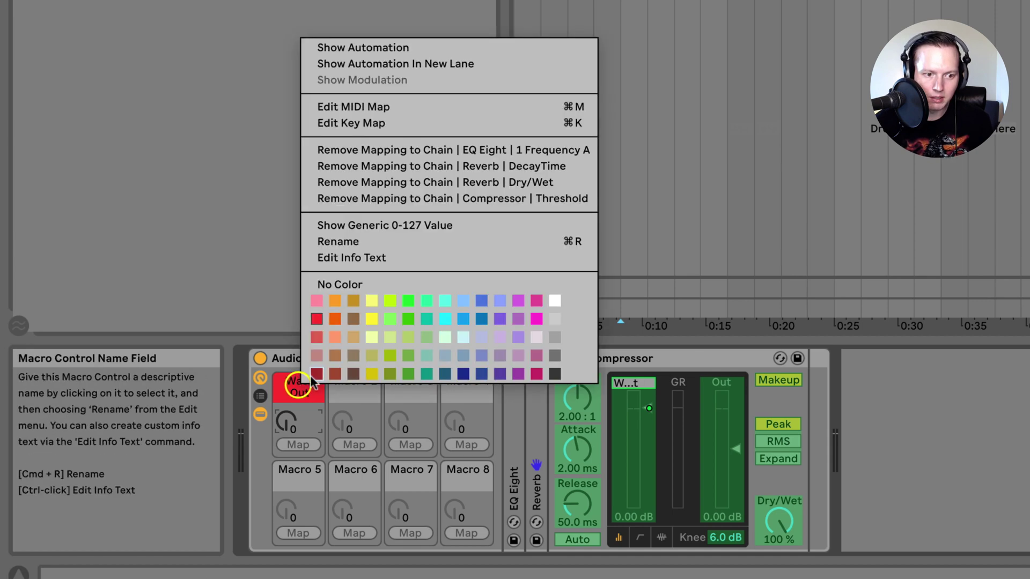
click(403, 48)
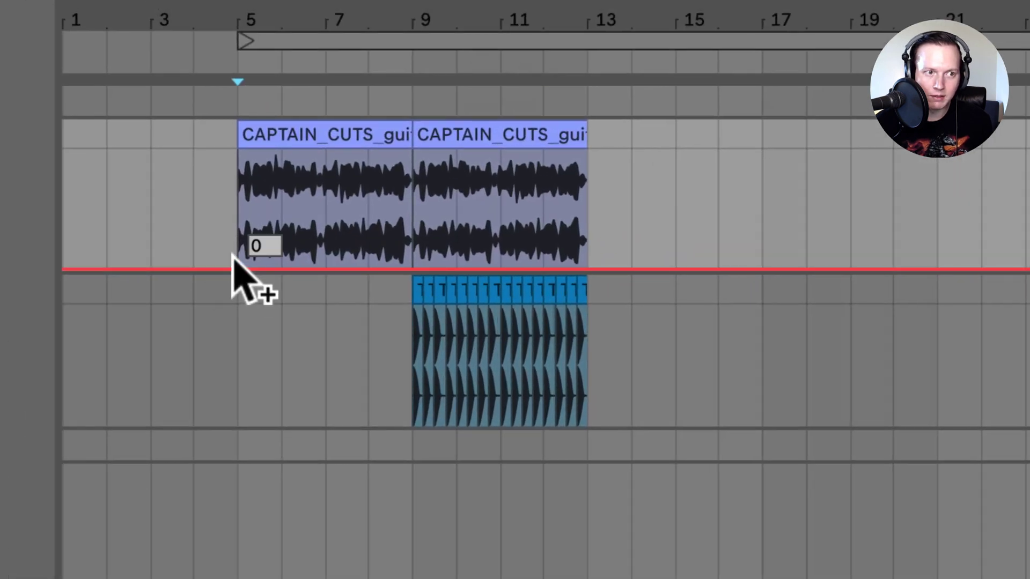
click(226, 230)
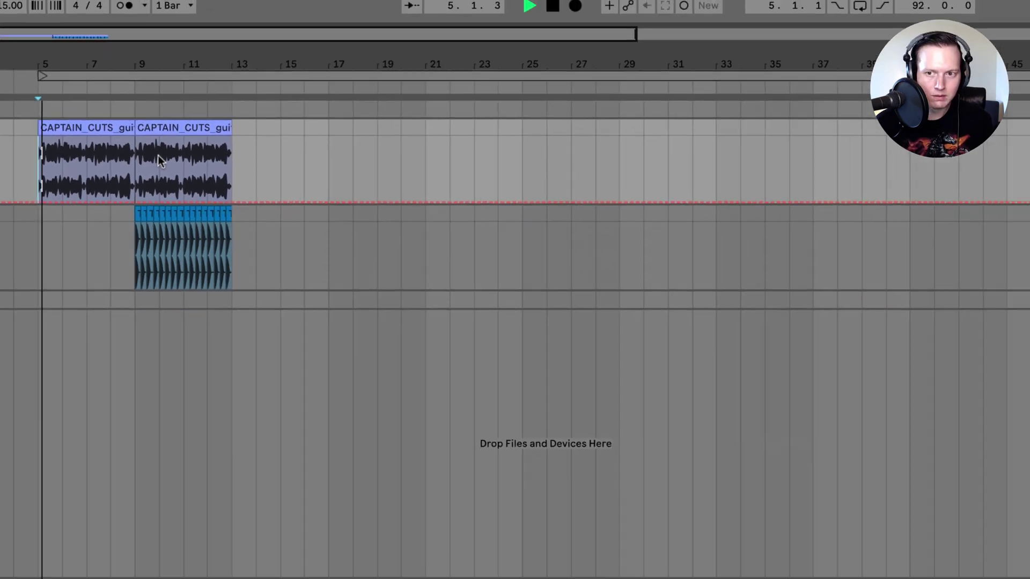
key(z)
key(space)
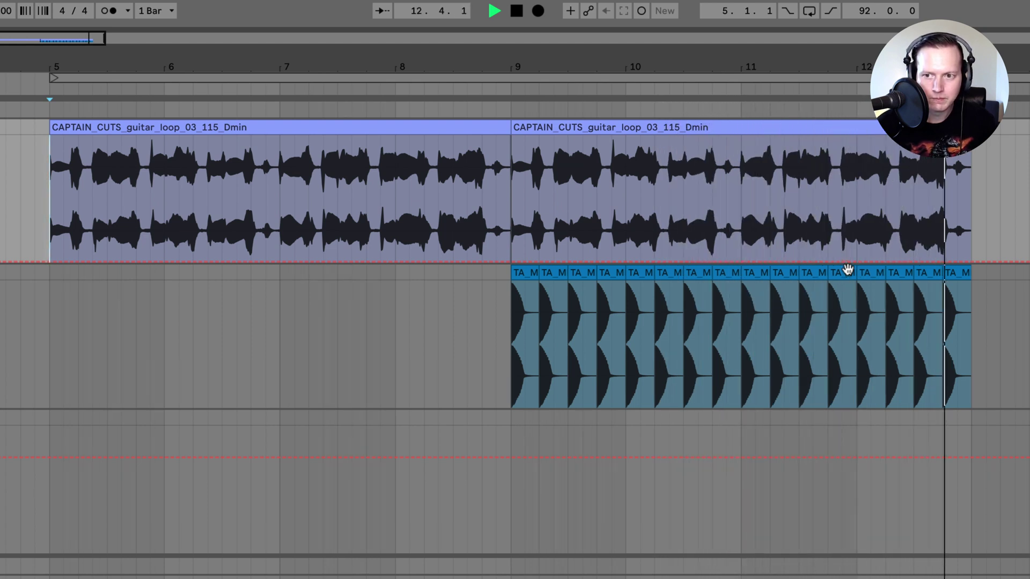
Step: Shape Wash Out breakpoints into a ramp from 0 at bar 5 to 95 before bar 9, then play it
key(space)
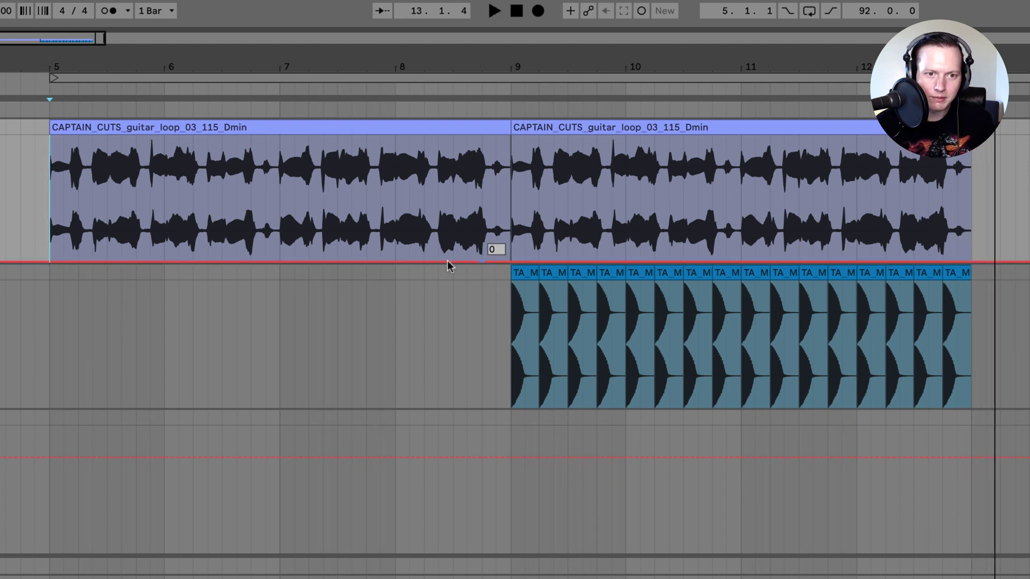
click(391, 261)
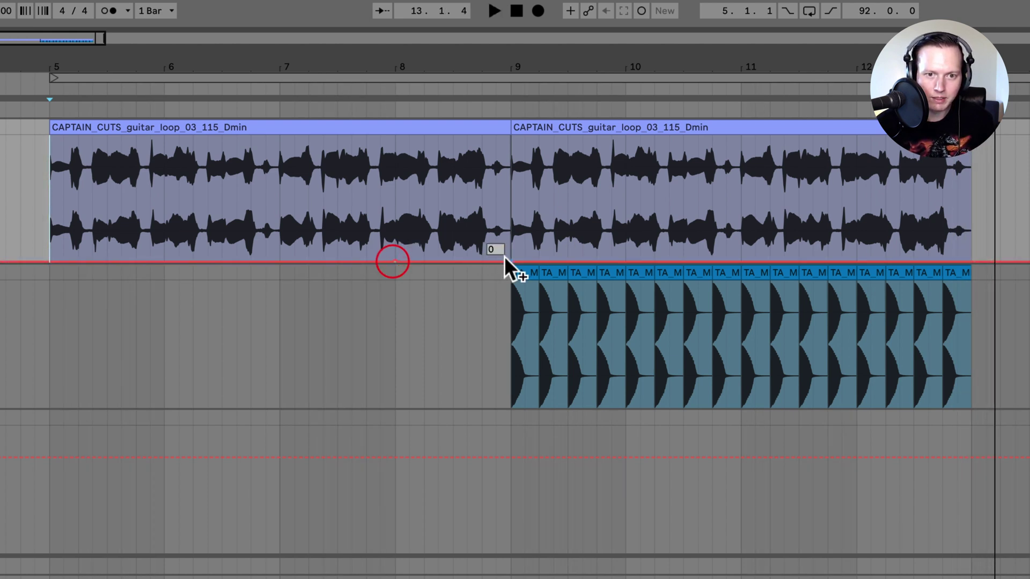
mouse_move(507, 261)
mouse_down()
mouse_move(510, 168)
mouse_move(482, 168)
mouse_move(511, 261)
mouse_up()
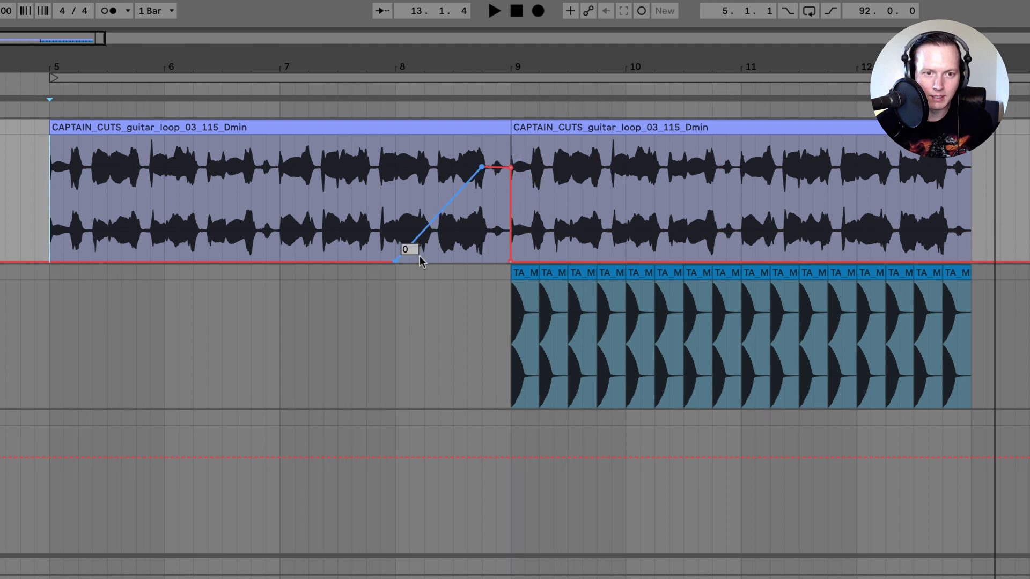
mouse_move(395, 260)
mouse_down()
mouse_move(394, 237)
mouse_move(388, 247)
mouse_up()
click(51, 218)
drag(51, 218, 51, 261)
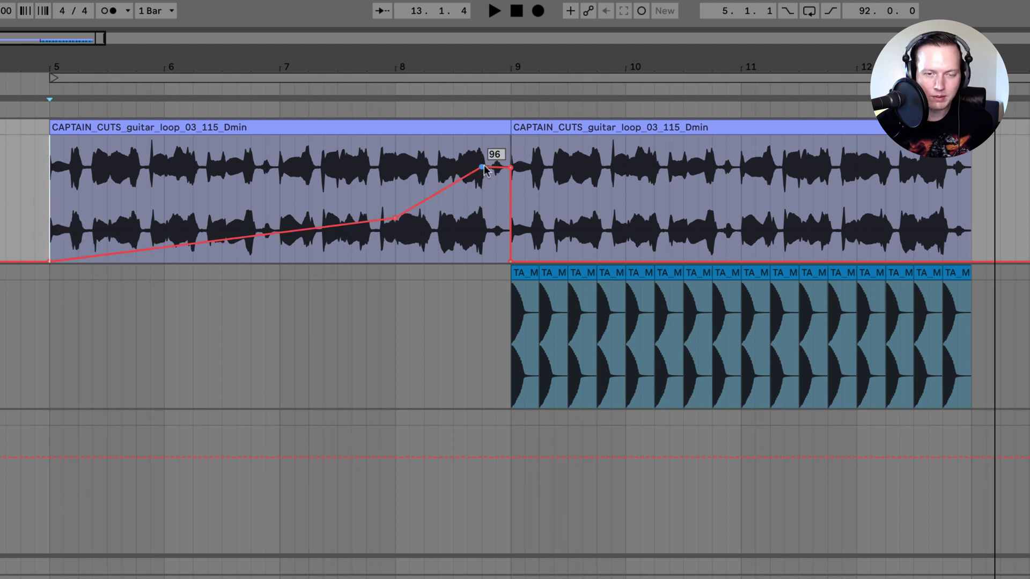
drag(484, 168, 509, 177)
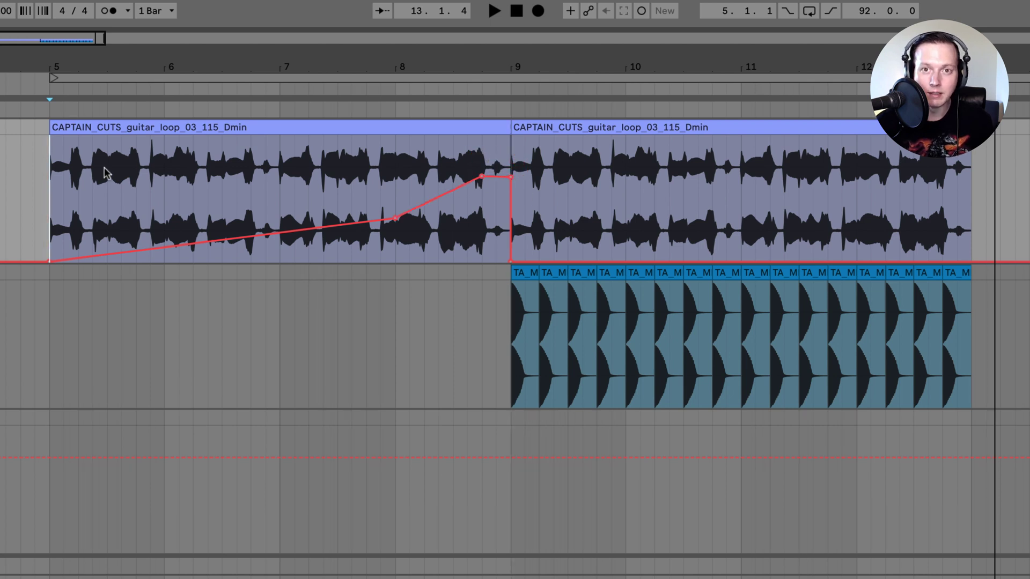
key(space)
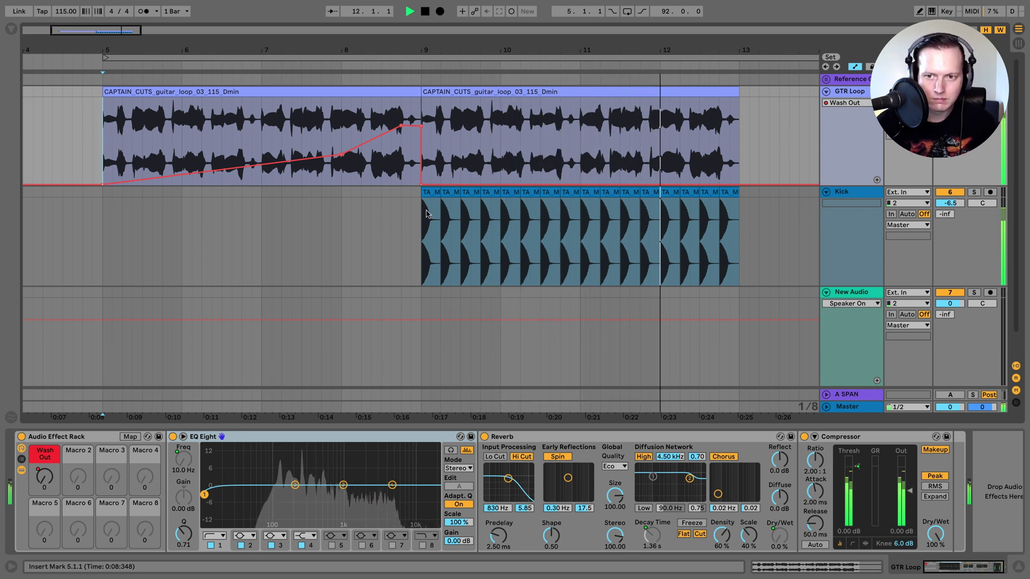
Step: Stop playback and delete the EQ Eight 1 Frequency A row from the rack's Macro Mappings list
key(space)
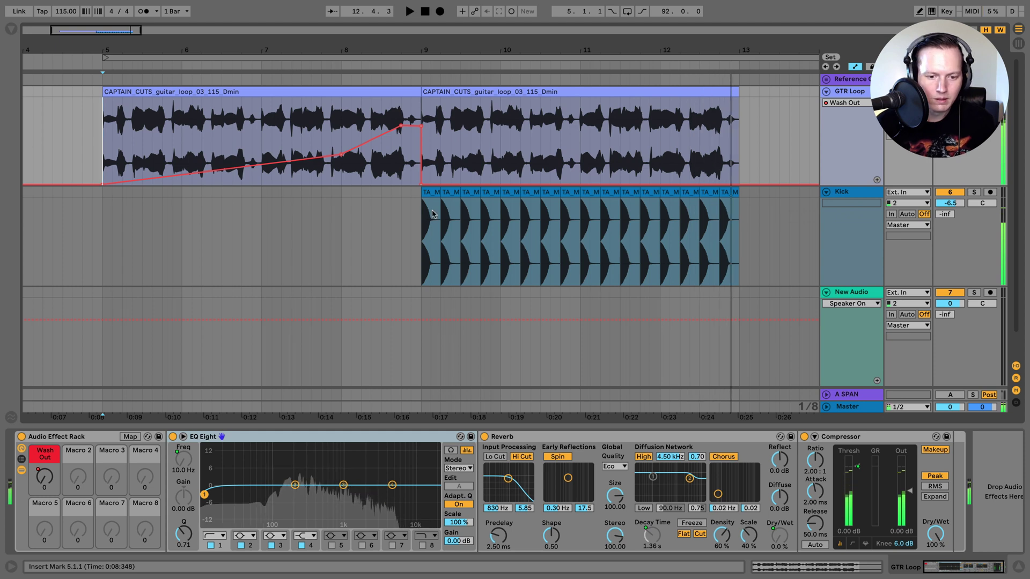
click(130, 437)
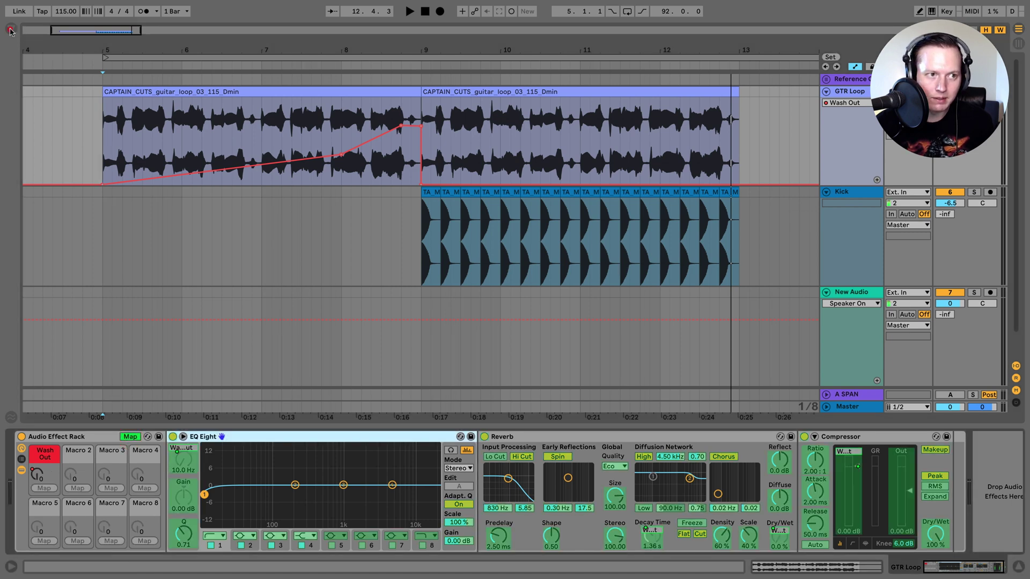
click(10, 30)
click(59, 58)
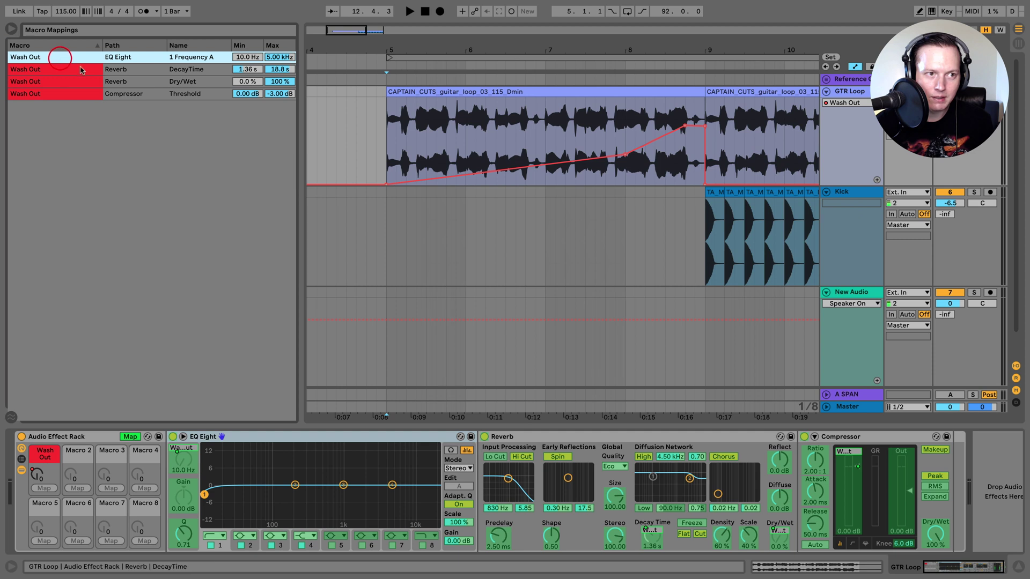
key(Delete)
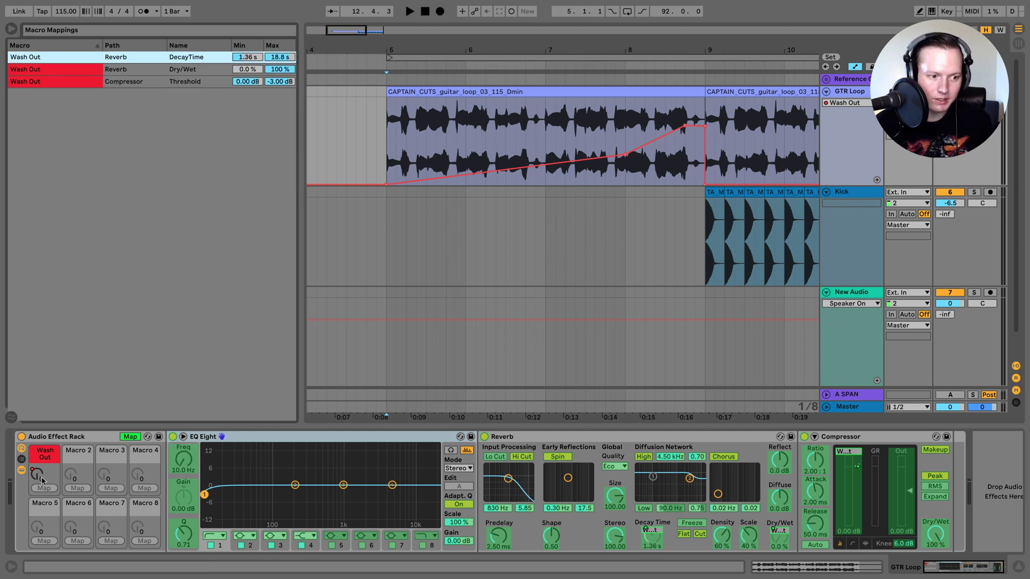
Step: Choose Unmap from Wash Out on the Reverb Decay Time knob's context menu
right_click(649, 539)
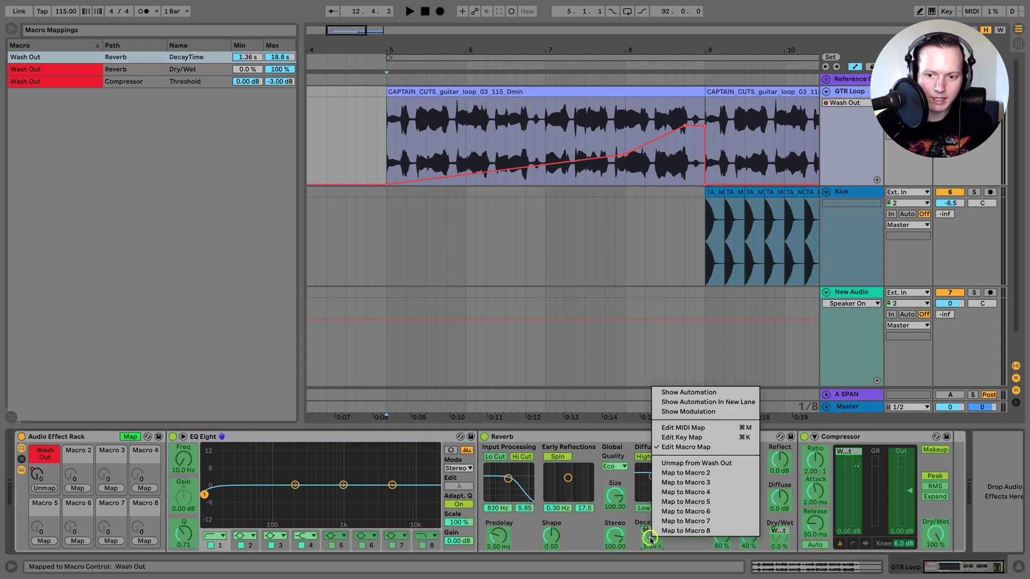
click(687, 465)
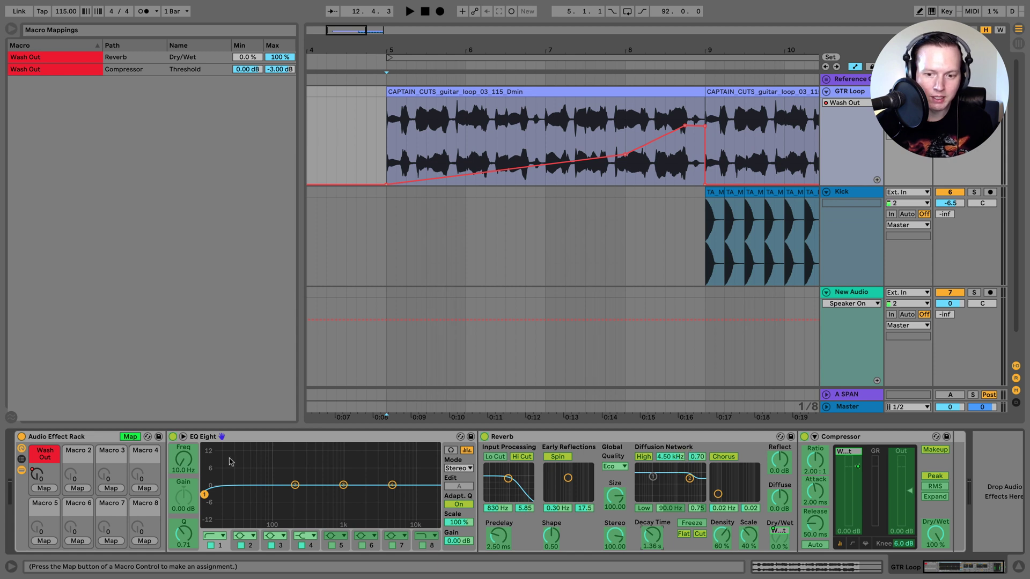